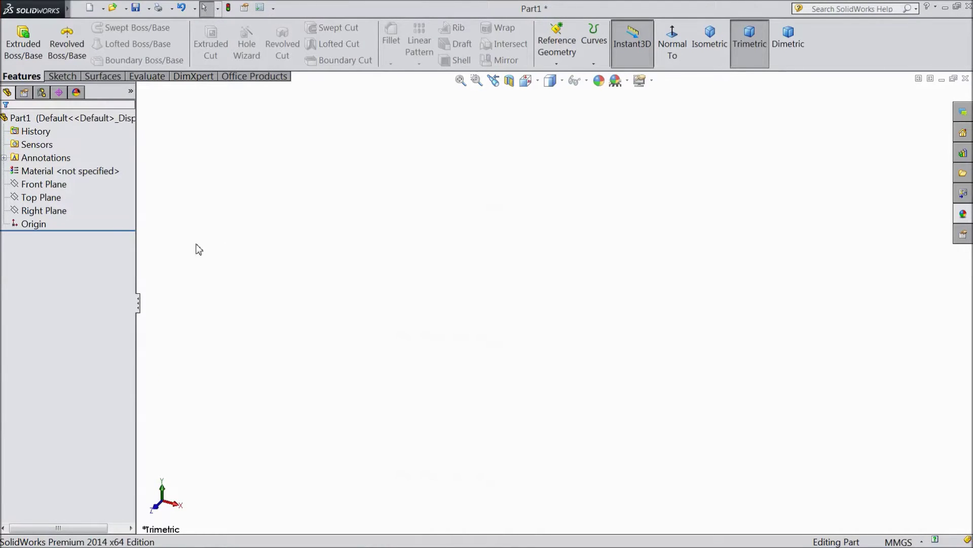
- Select Top Plane in the design tree as the sketch plane for the new part
left_click(47, 199)
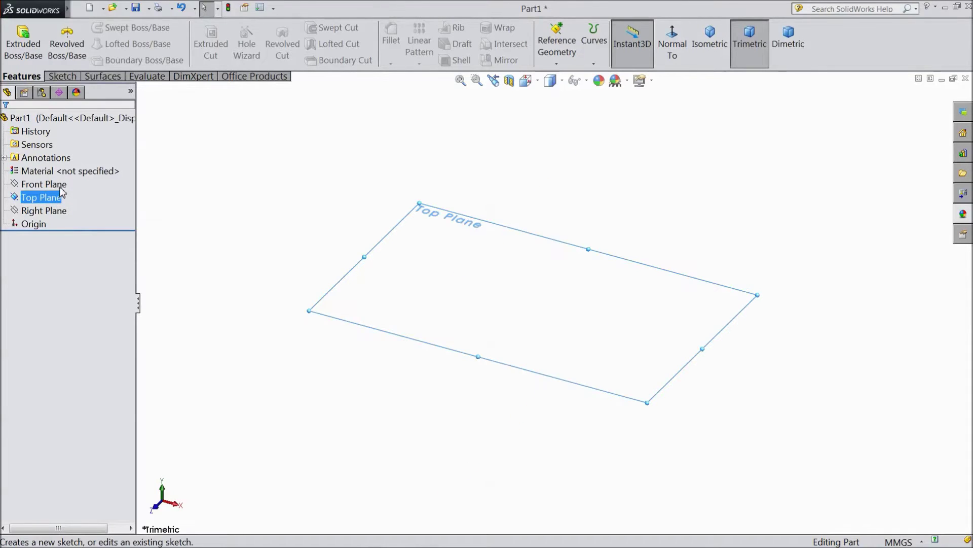
- Sketch two concentric circles at the origin on the top plane, making the inner one construction geometry
left_click(61, 186)
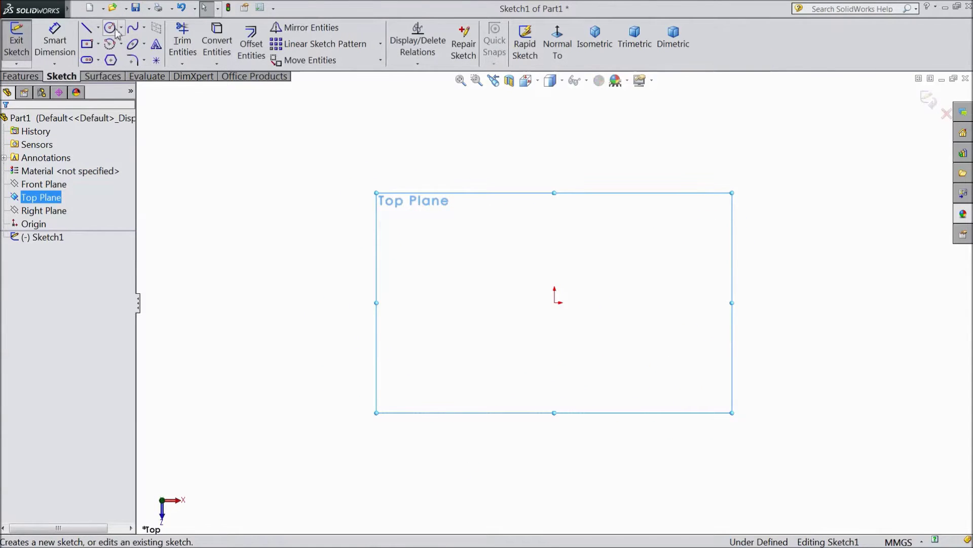
left_click(111, 28)
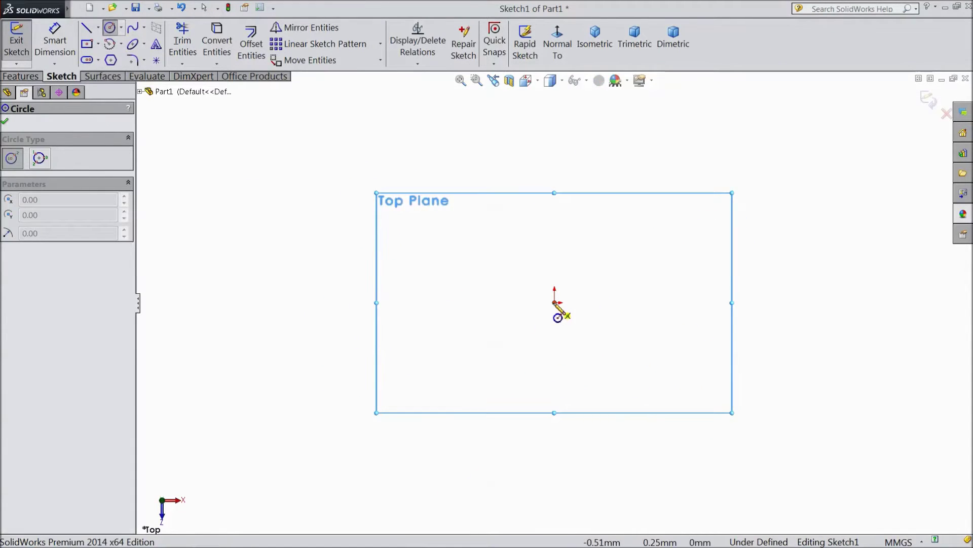
left_click(555, 303)
left_click(430, 213)
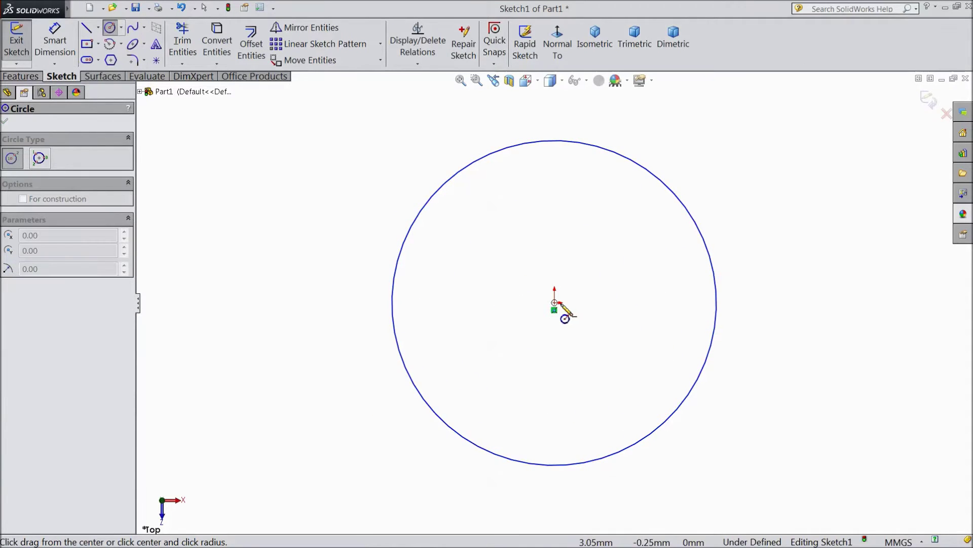
left_click(554, 303)
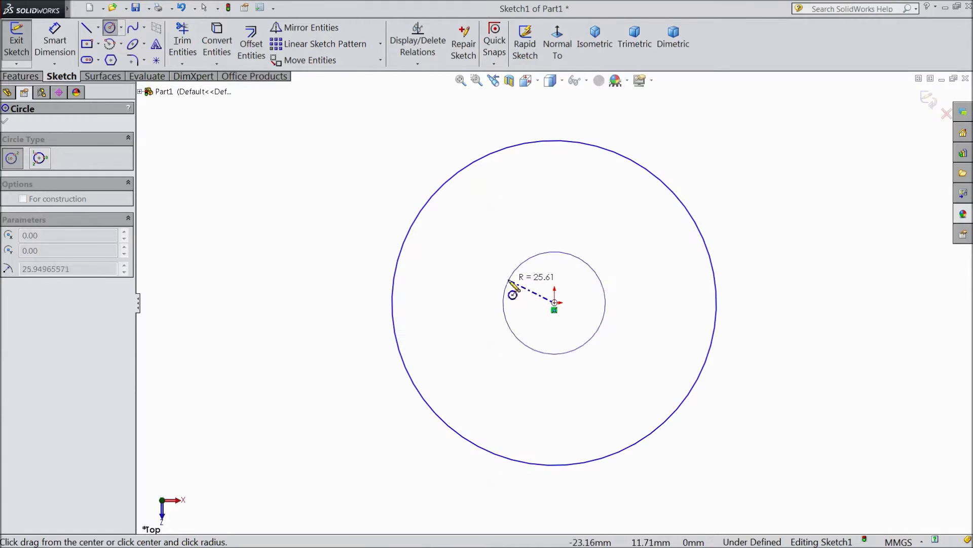
left_click(488, 271)
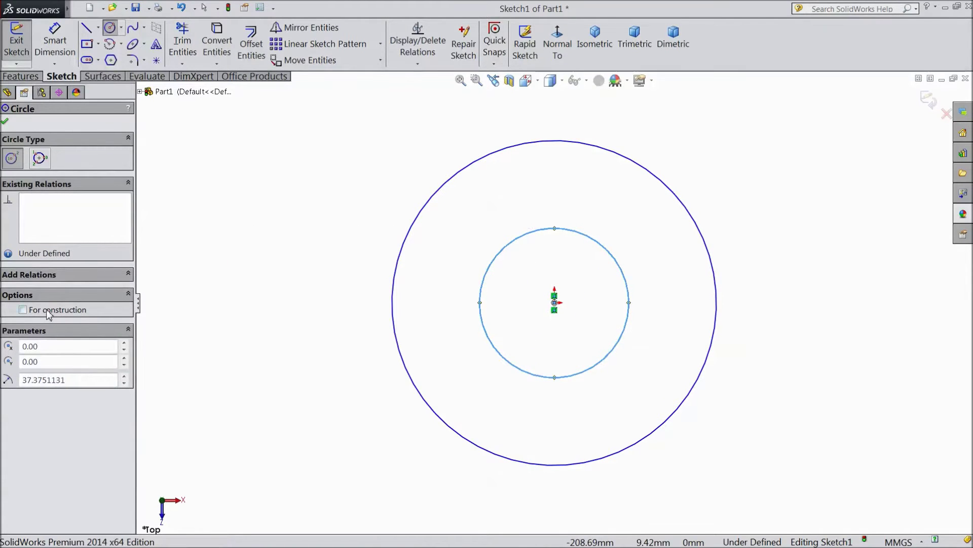
left_click(24, 310)
- Dimension the outer circle at 35 mm and the construction circle at 26 mm diameter
left_click(4, 122)
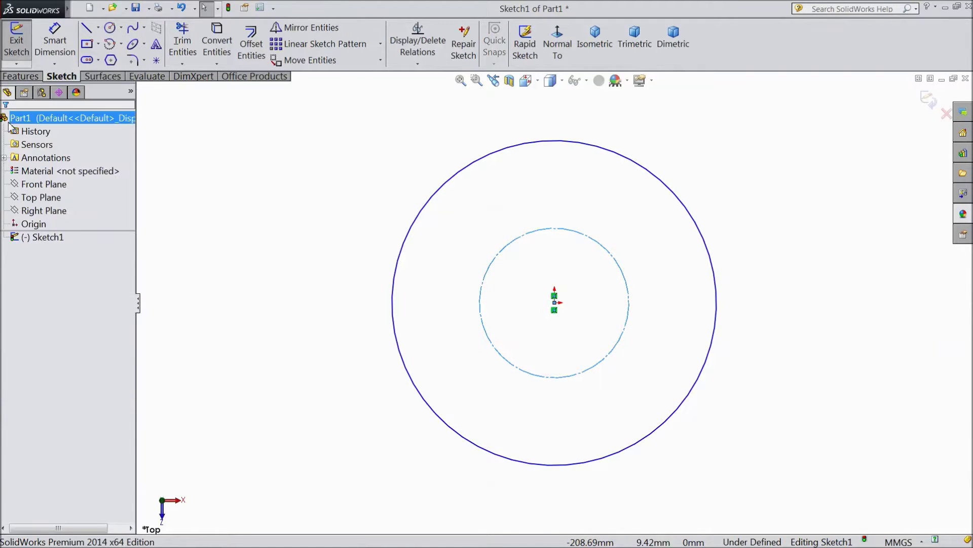
left_click(54, 42)
left_click(631, 166)
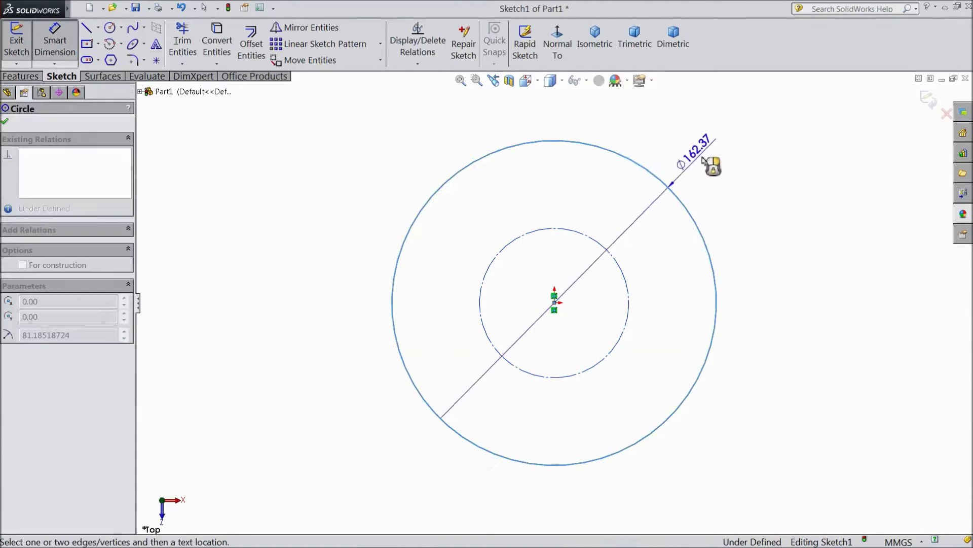
left_click(777, 295)
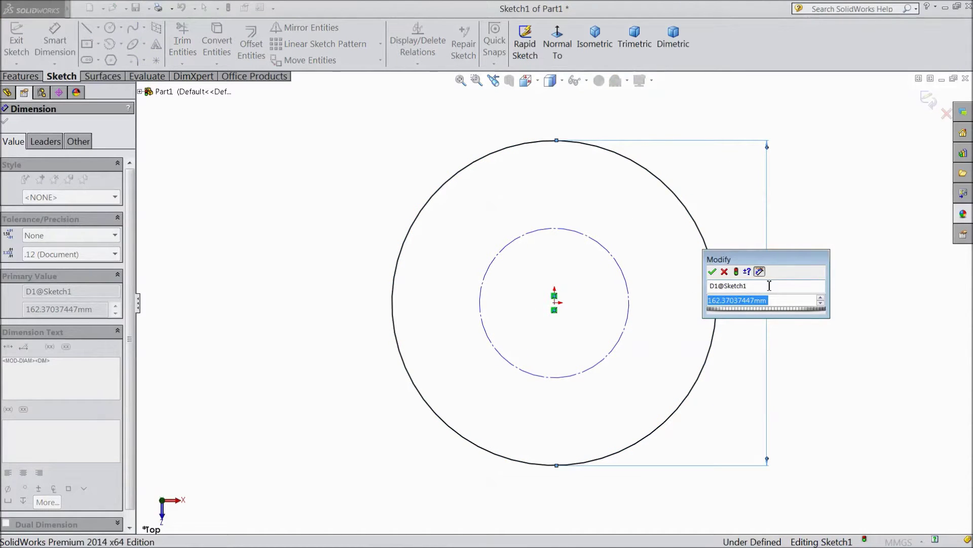
type("35")
left_click(714, 272)
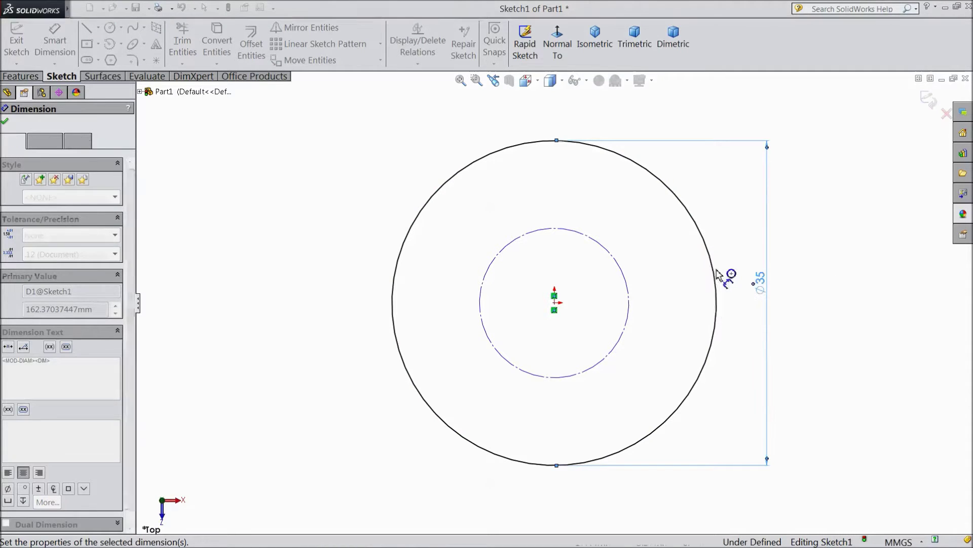
left_click(630, 305)
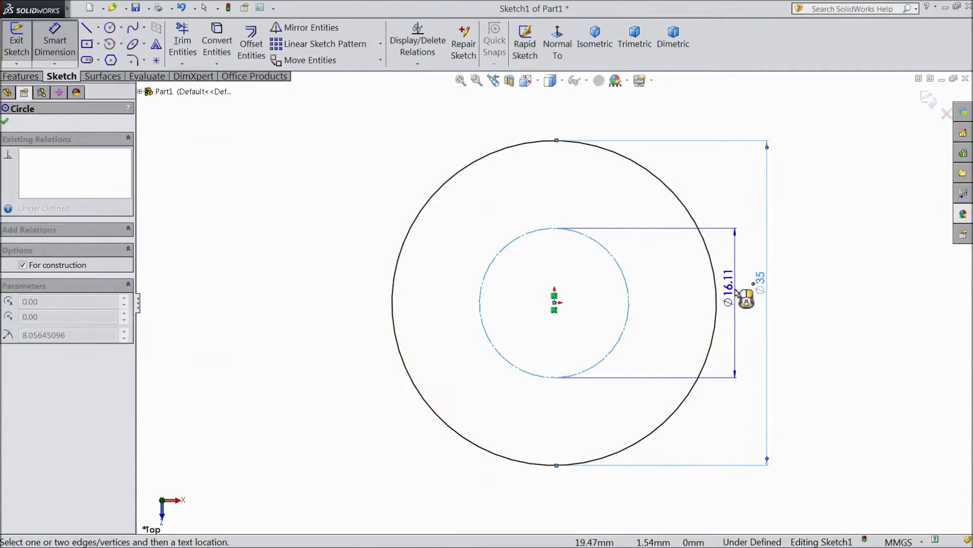
left_click(738, 300)
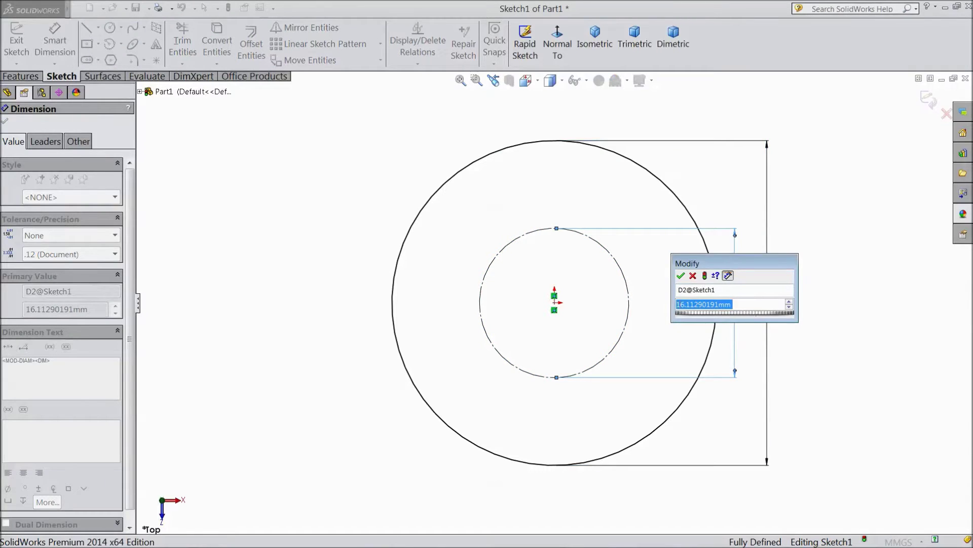
type("26")
left_click(683, 277)
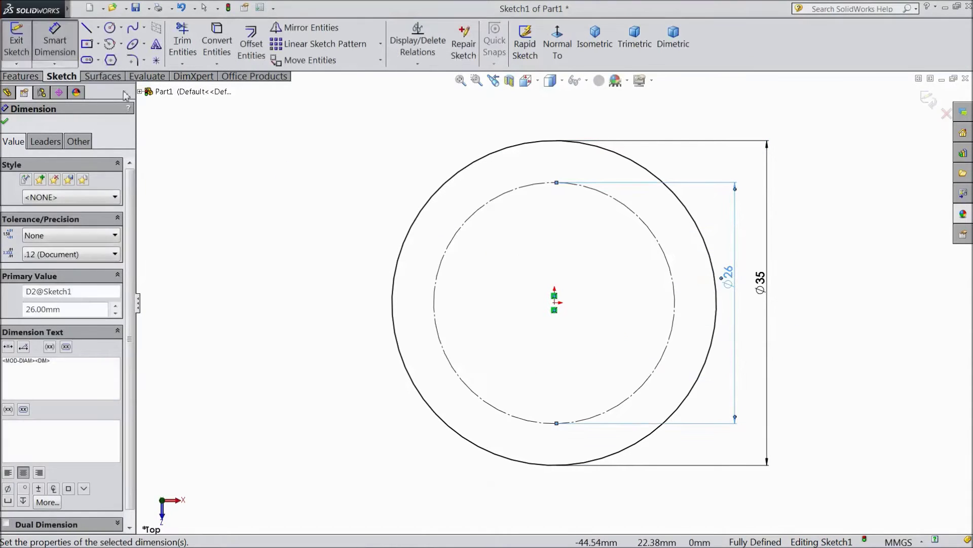
- Draw a 4 mm diameter circle centred on the construction circle's top quadrant
left_click(112, 28)
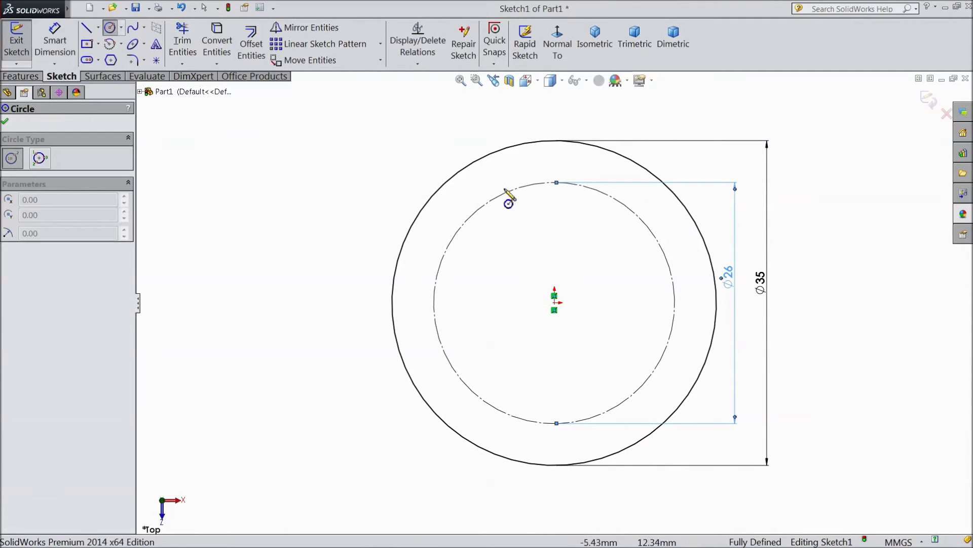
left_click(556, 183)
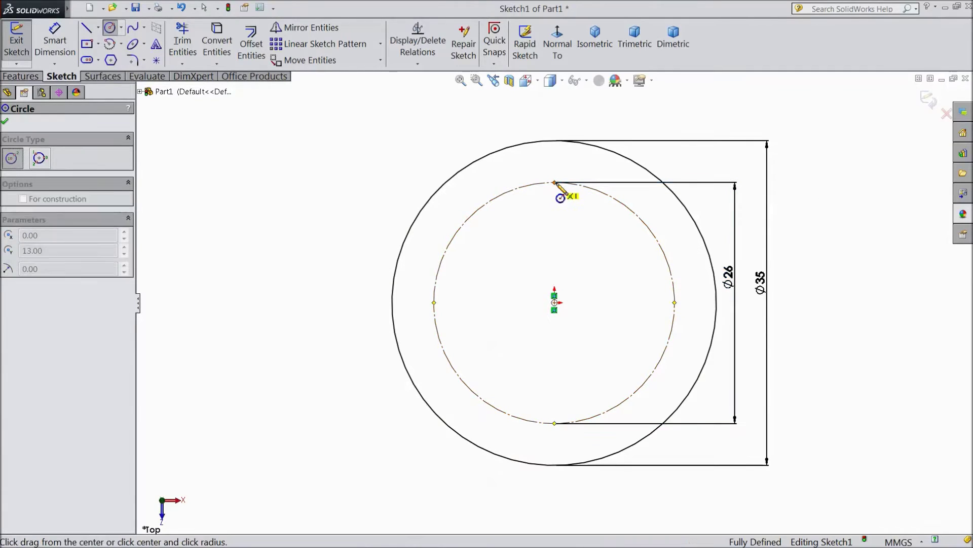
left_click(568, 169)
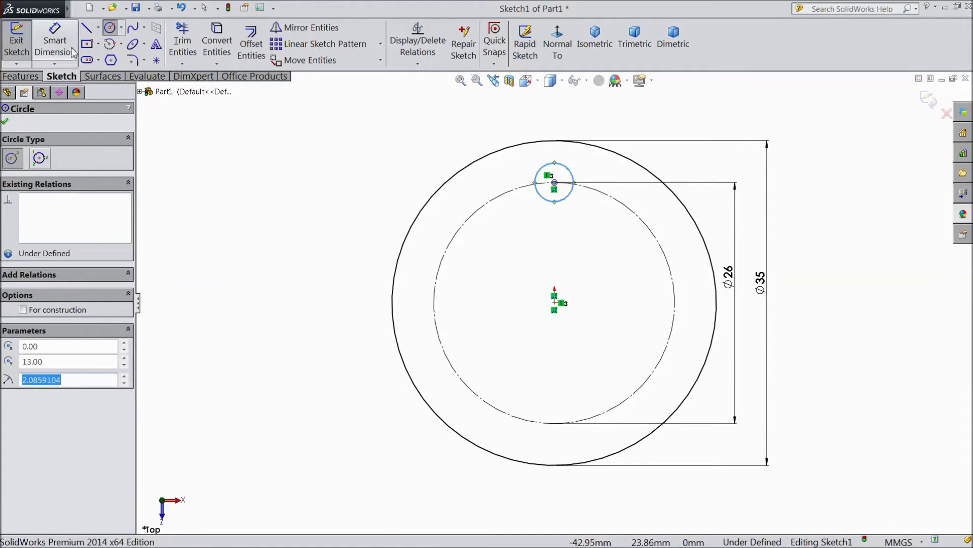
left_click(54, 42)
left_click(543, 180)
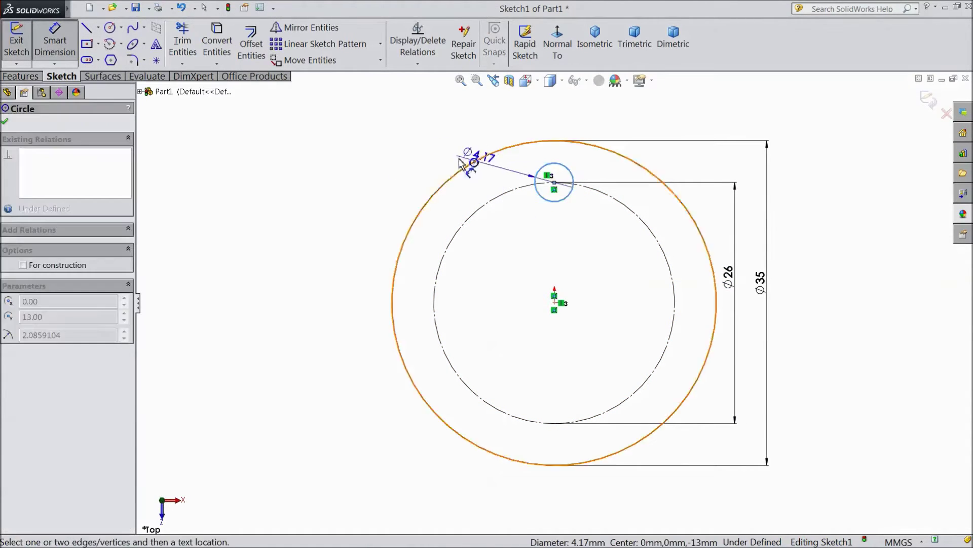
left_click(433, 149)
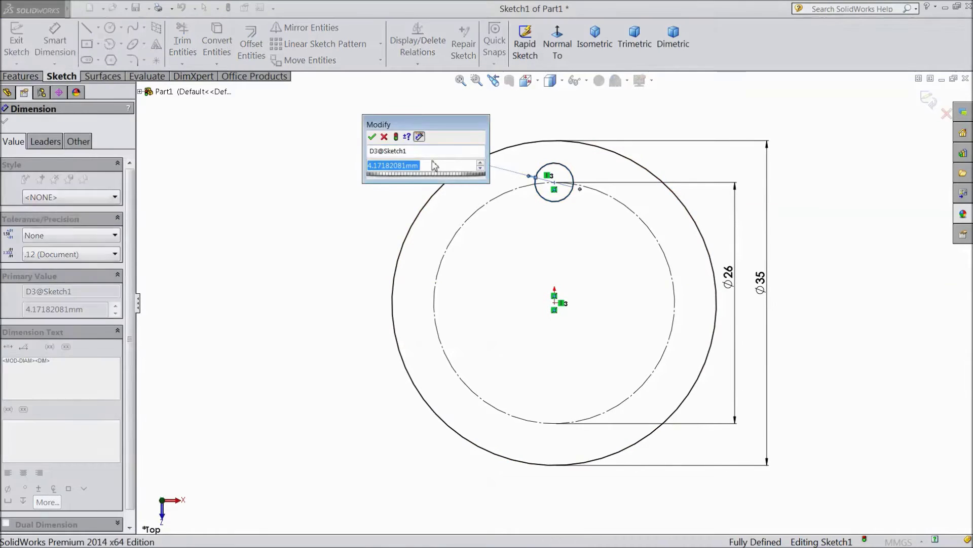
left_click(373, 137)
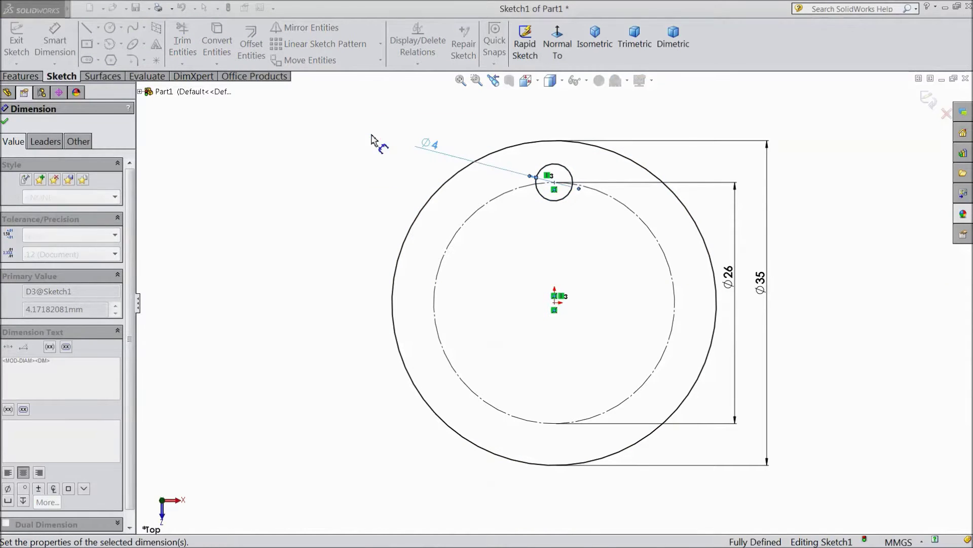
left_click(381, 45)
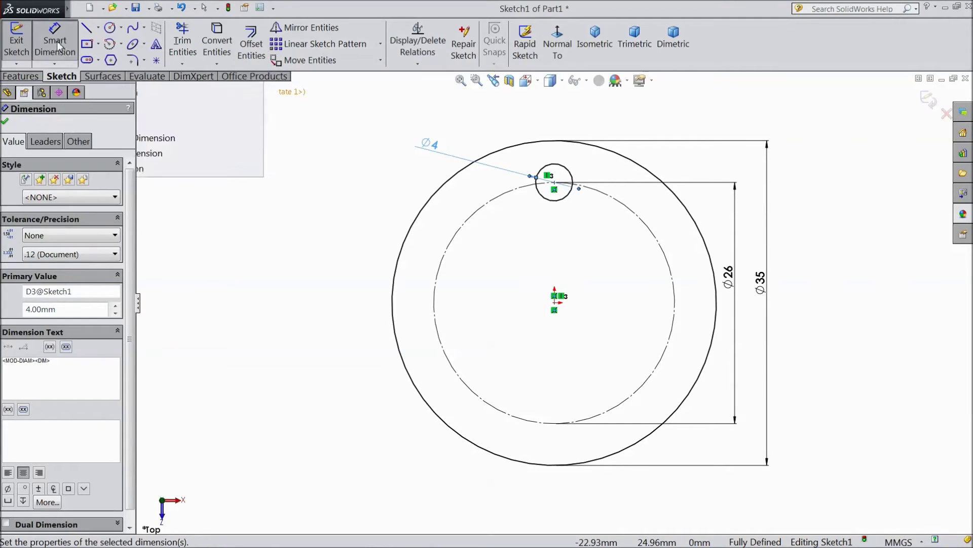
- Circular-pattern the 4 mm circle into four equally spaced copies around the construction circle
left_click(381, 44)
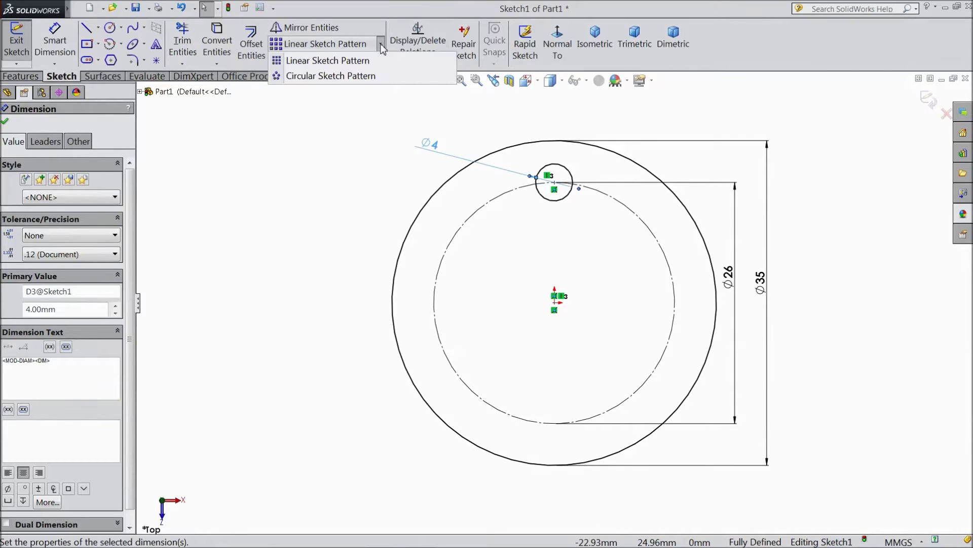
left_click(359, 76)
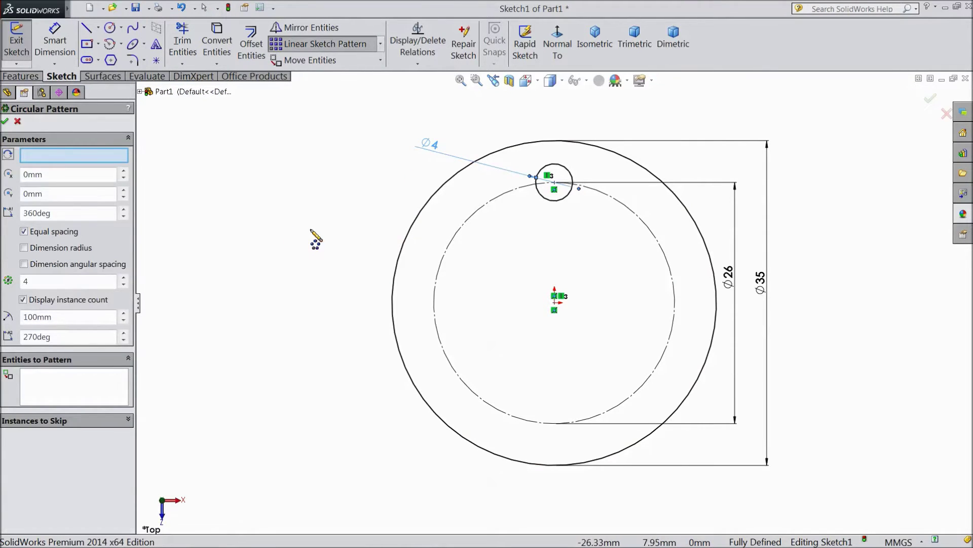
left_click(484, 216)
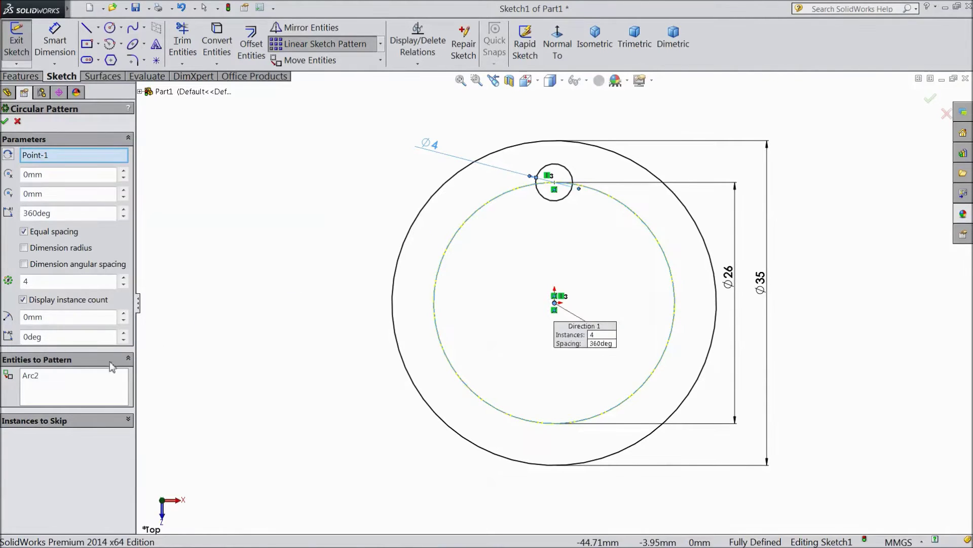
left_click(76, 387)
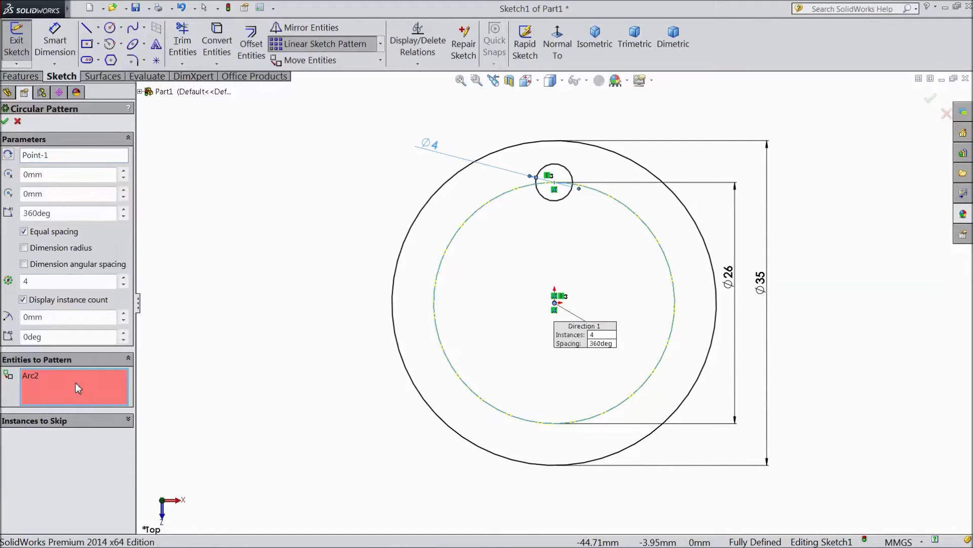
left_click(562, 202)
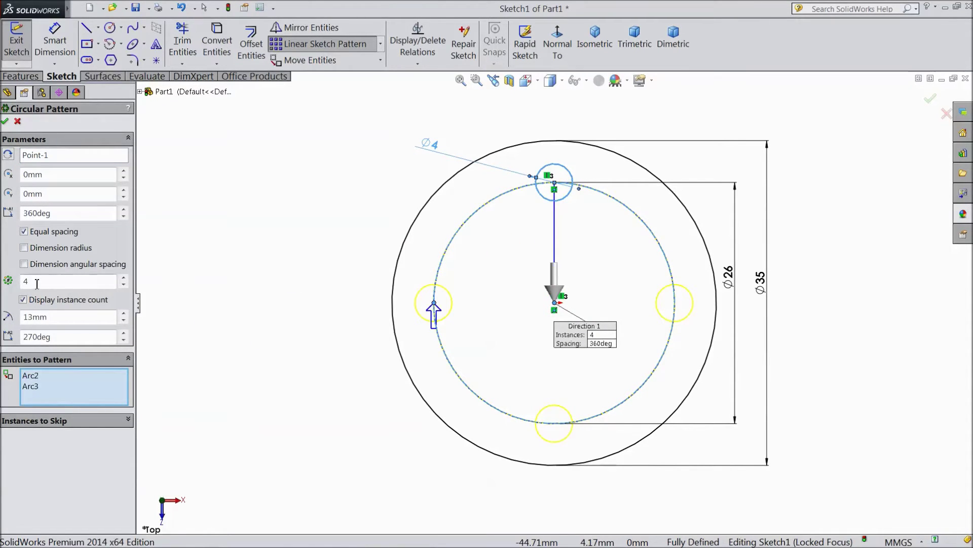
left_click(6, 123)
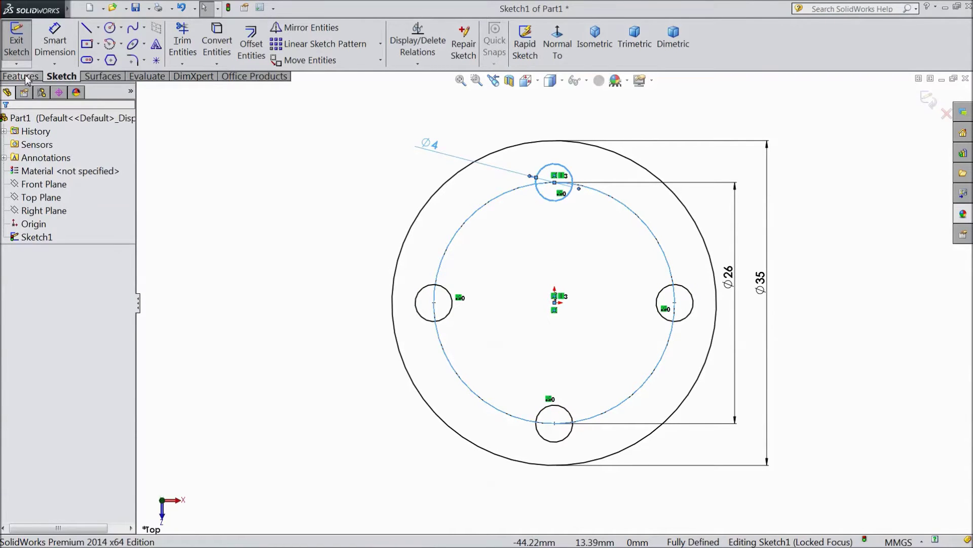
- Extrude the flange sketch 4 mm into a disc, then select its bottom face
left_click(22, 76)
left_click(27, 47)
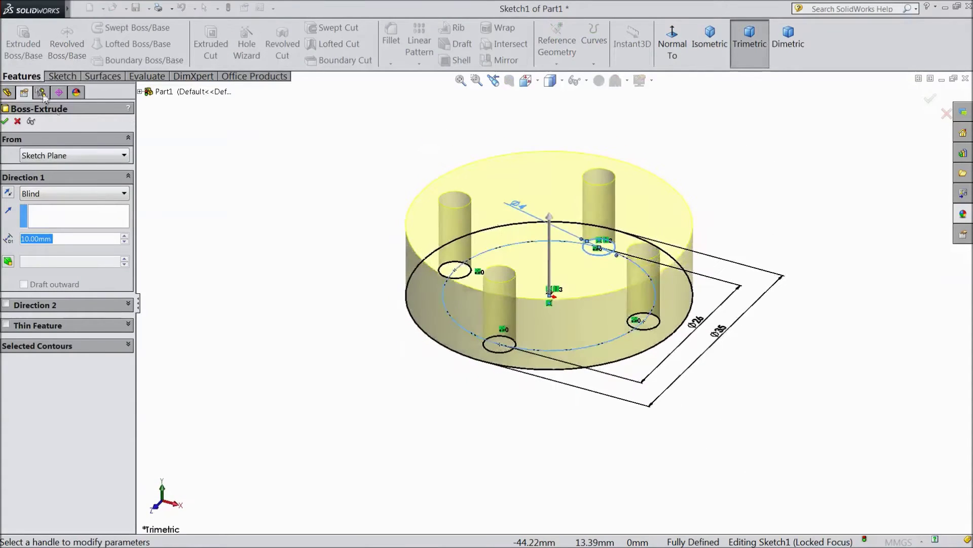
type("4")
key("Return")
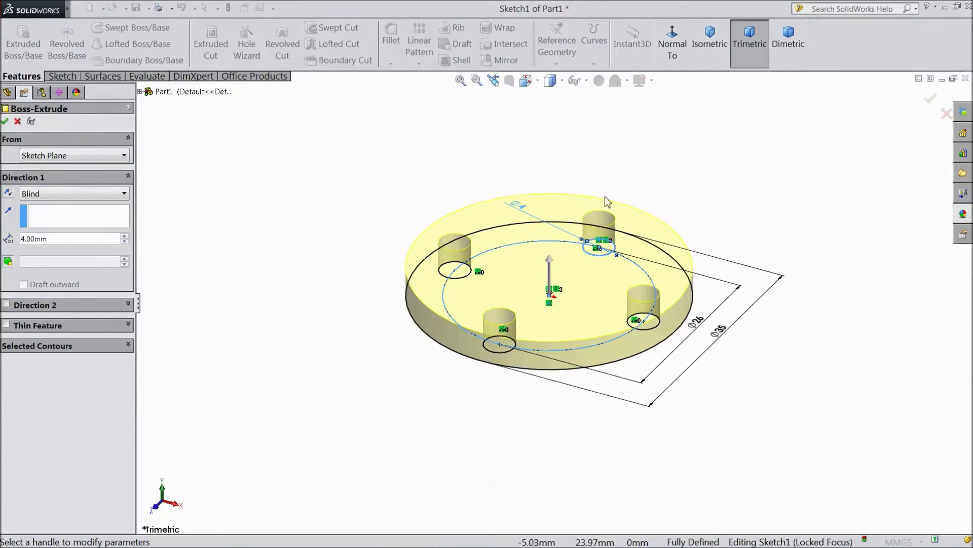
scroll(610, 279, "down", 1)
scroll(610, 279, "down", 1)
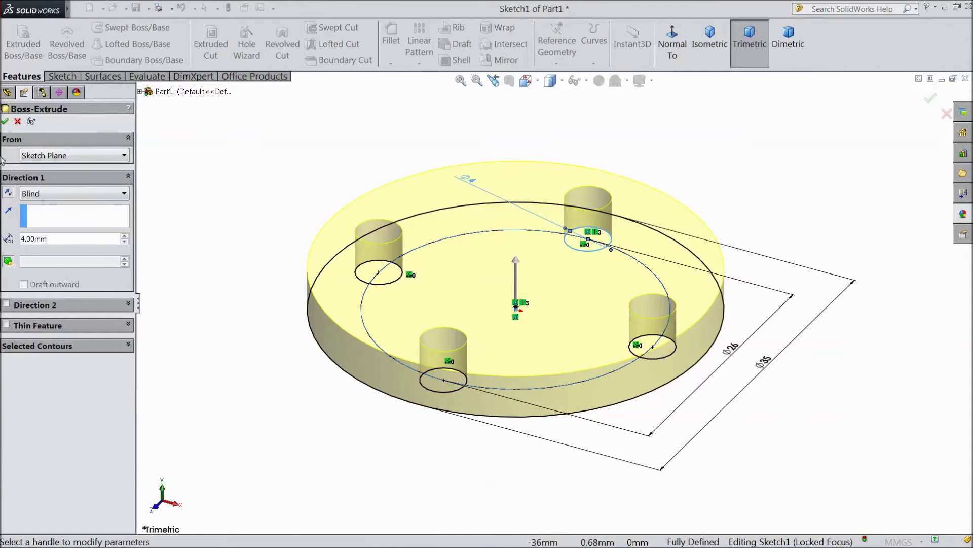
left_click(5, 122)
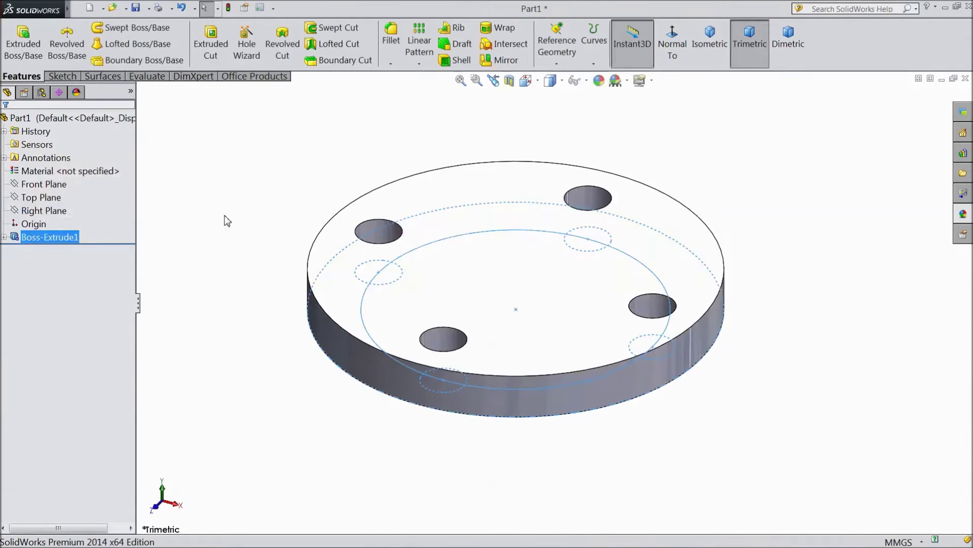
key("z")
middle_click_drag(318, 369, 327, 206)
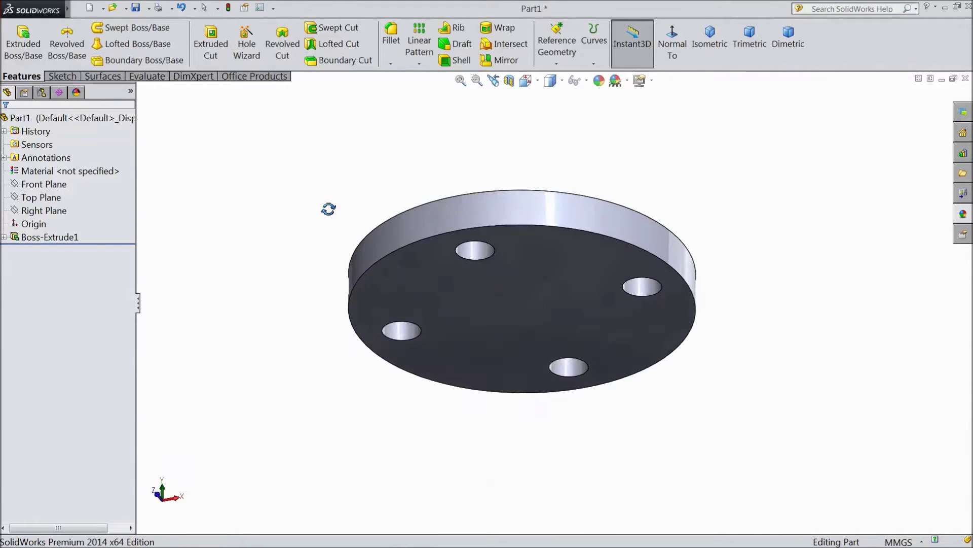
left_click(522, 319)
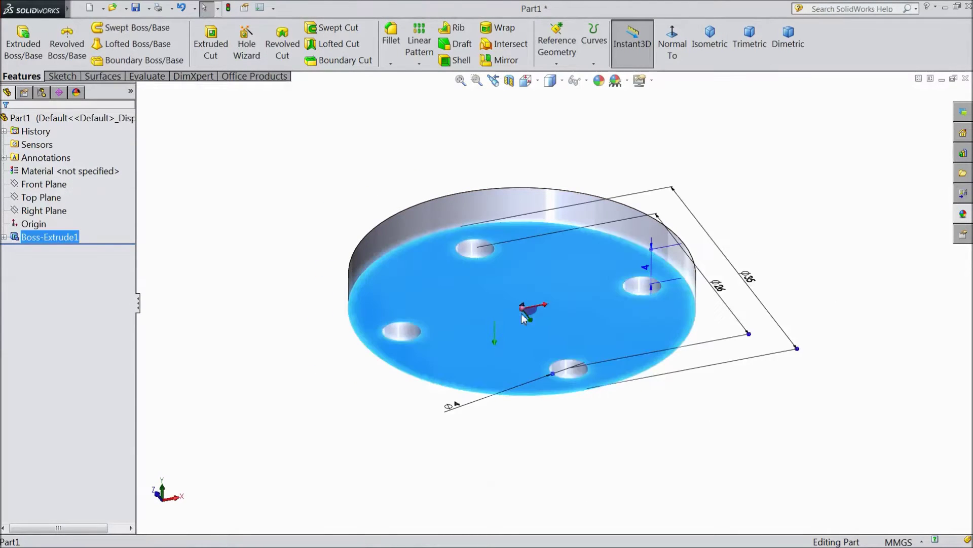
- Sketch a circle at the origin on the disc's bottom face and dimension it 16 mm
left_click(534, 290)
left_click(557, 47)
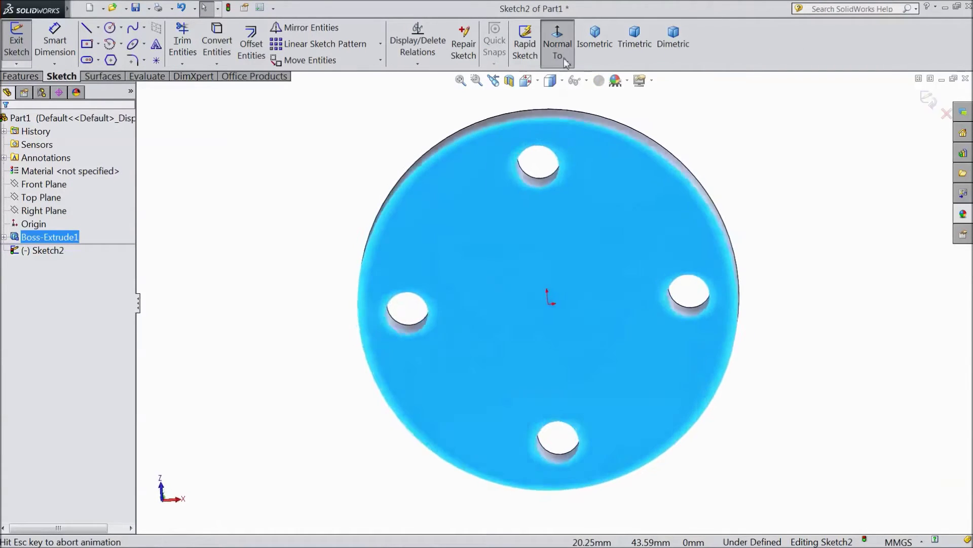
left_click(111, 29)
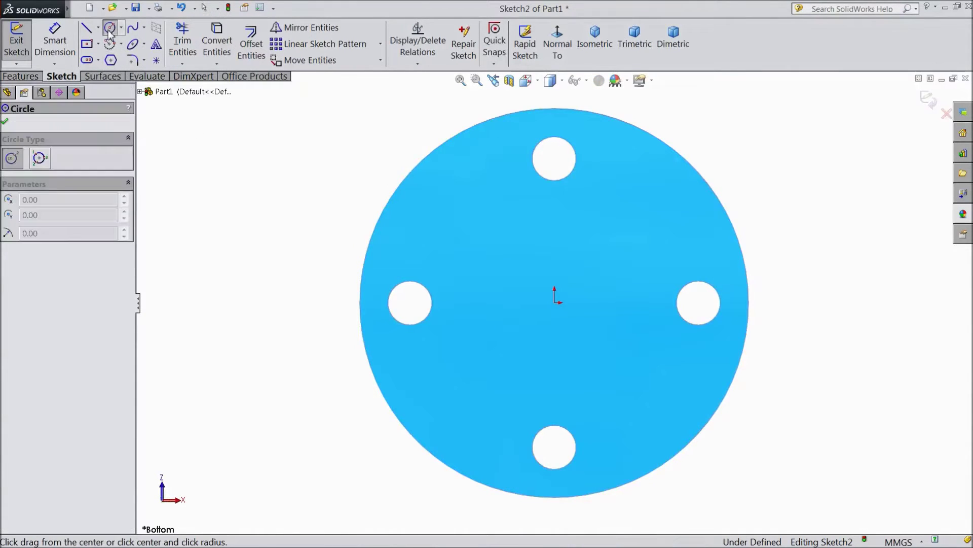
left_click(555, 303)
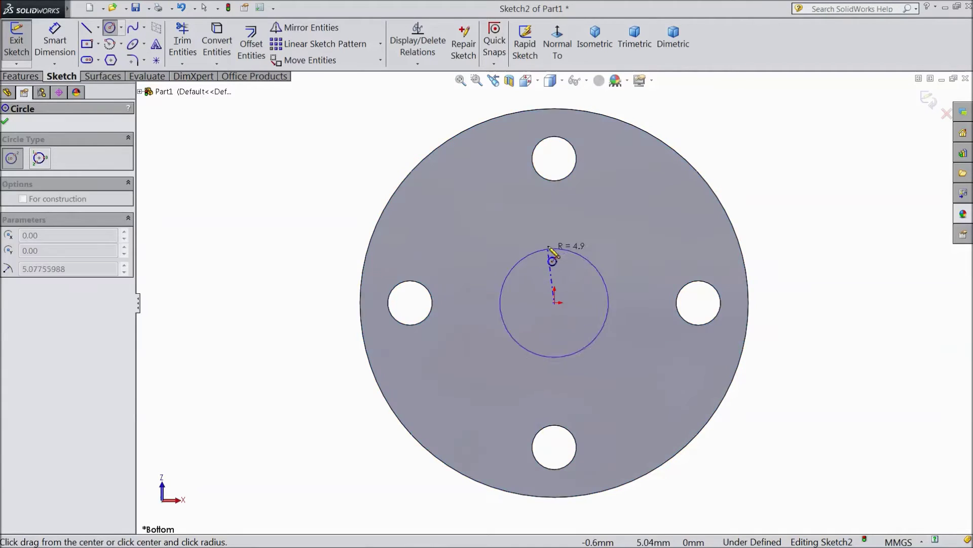
left_click(554, 221)
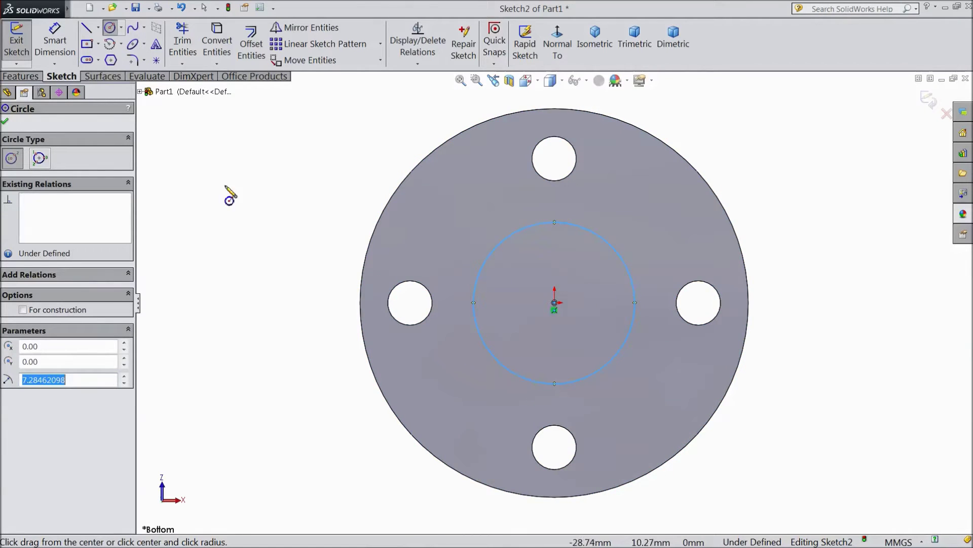
left_click(55, 46)
left_click(477, 303)
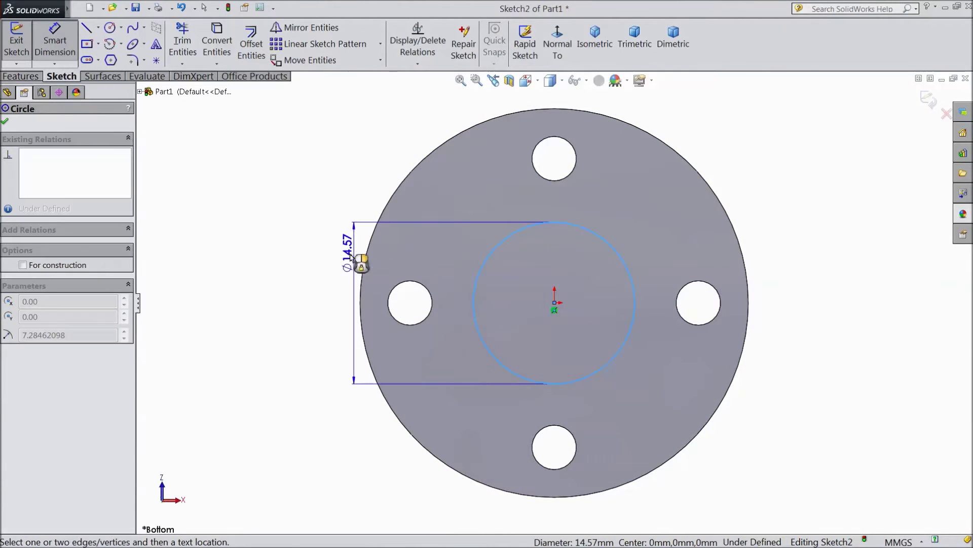
left_click(300, 308)
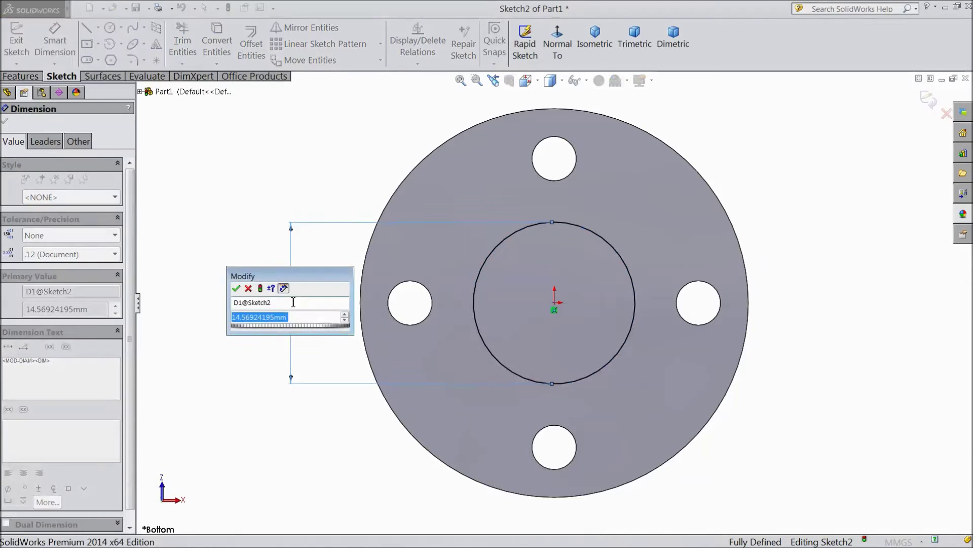
type("16")
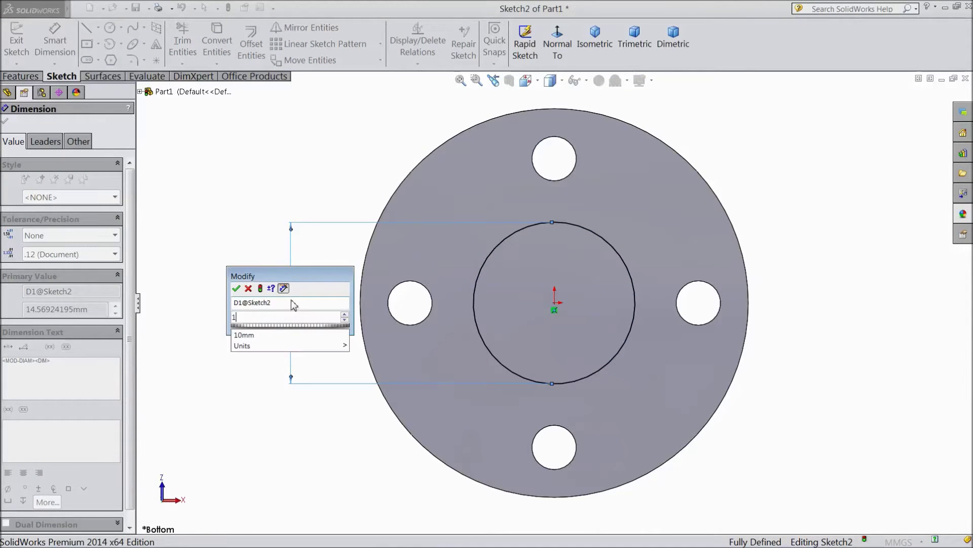
left_click(237, 291)
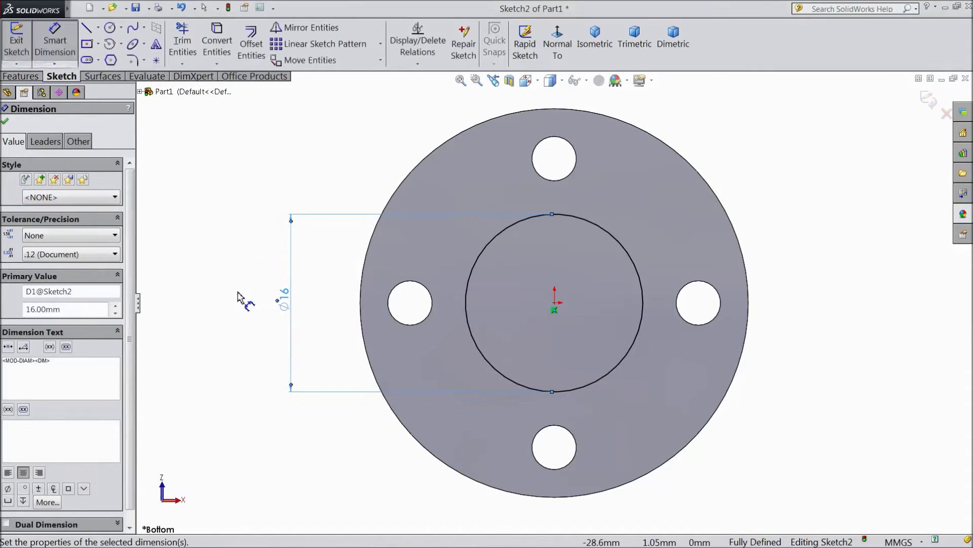
- Boss-extrude the 16 mm circle to a depth of 17 mm to form the hub
left_click(20, 76)
left_click(24, 44)
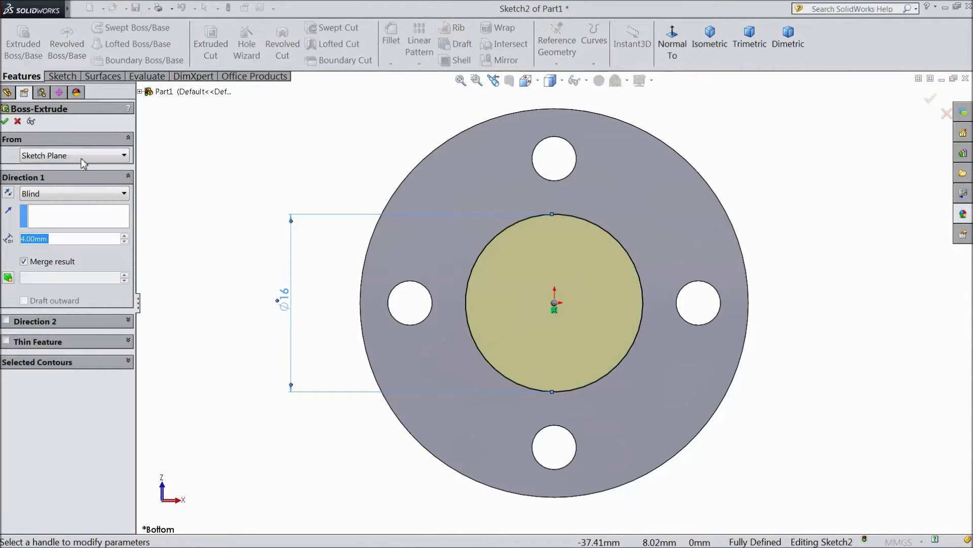
type("17")
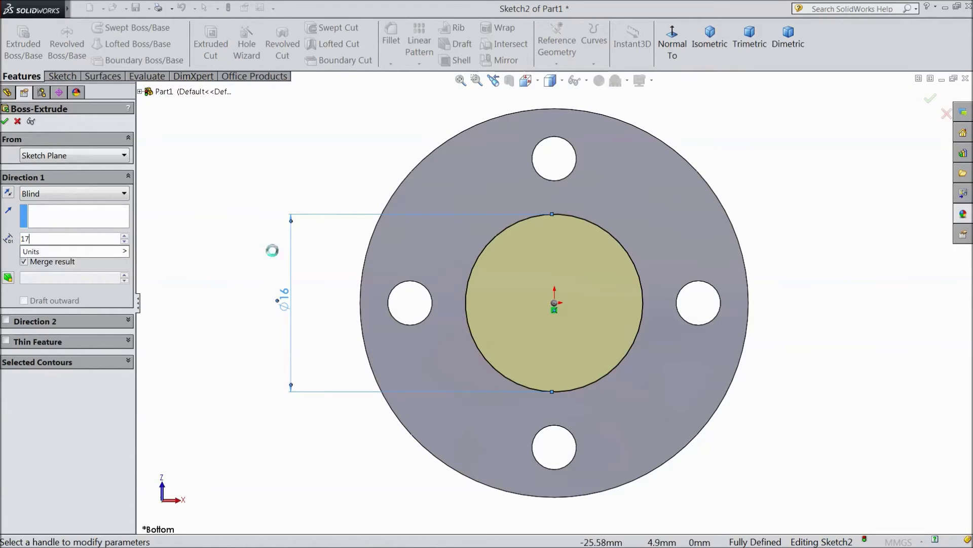
key("Return")
scroll(272, 251, "down", 2)
mouse_move(271, 250)
middle_mouse_down()
mouse_move(311, 203)
mouse_move(283, 270)
middle_mouse_up()
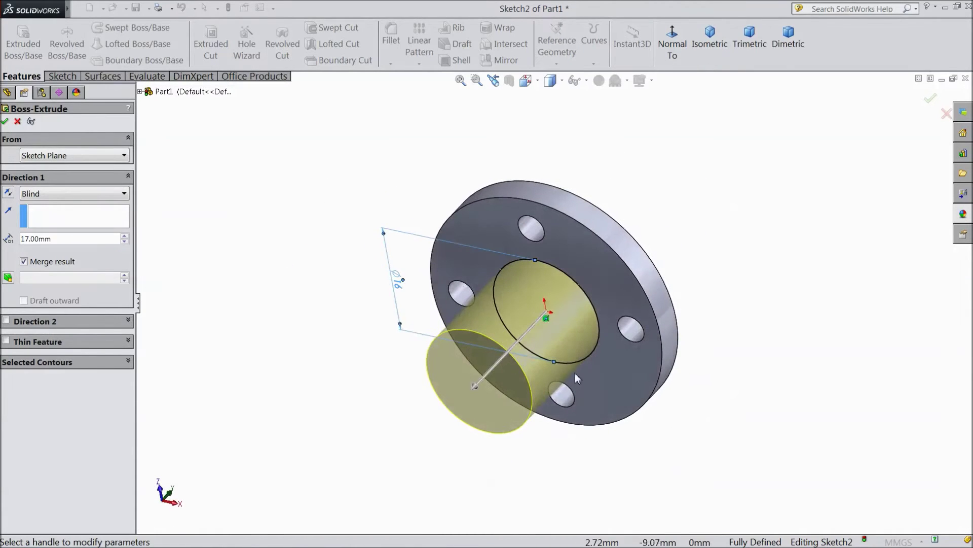
scroll(576, 373, "down", 2)
left_click(7, 122)
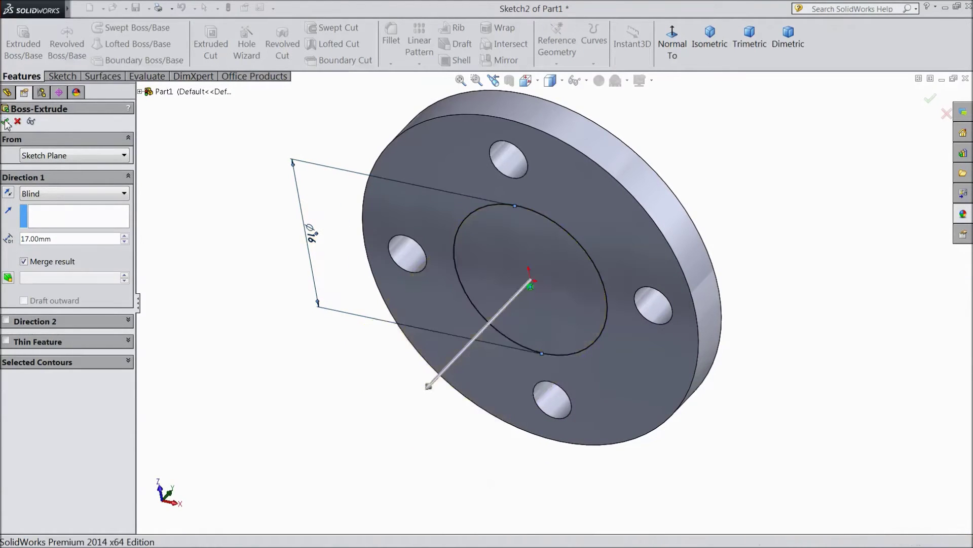
middle_click_drag(278, 166, 221, 322)
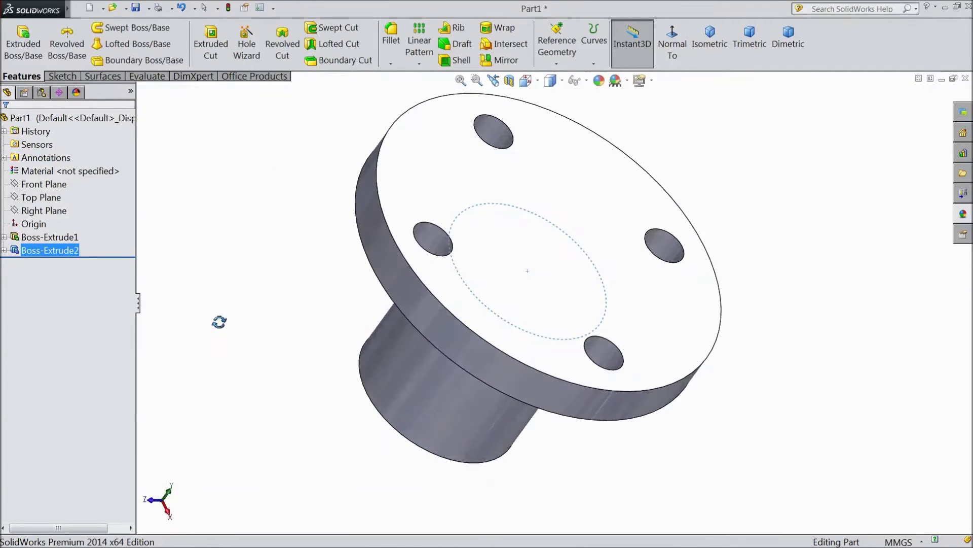
- Sketch a circle at the origin on the flange face opposite the hub, dimensioned 11 mm
left_click(533, 247)
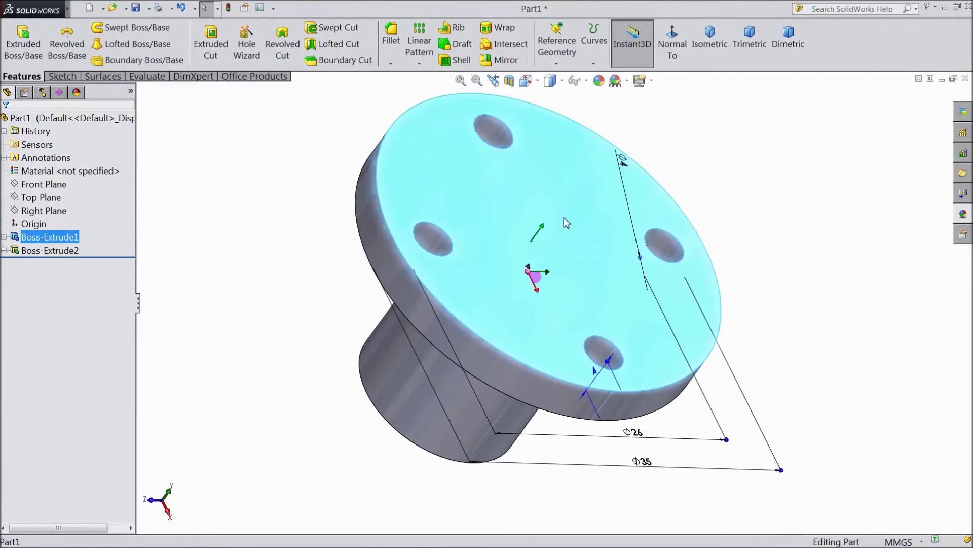
left_click(576, 210)
left_click(558, 47)
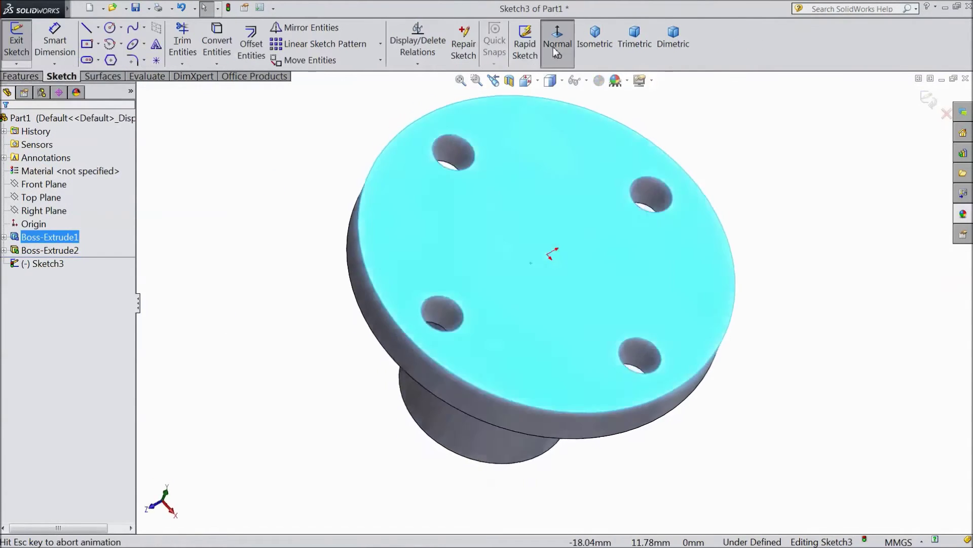
left_click(111, 29)
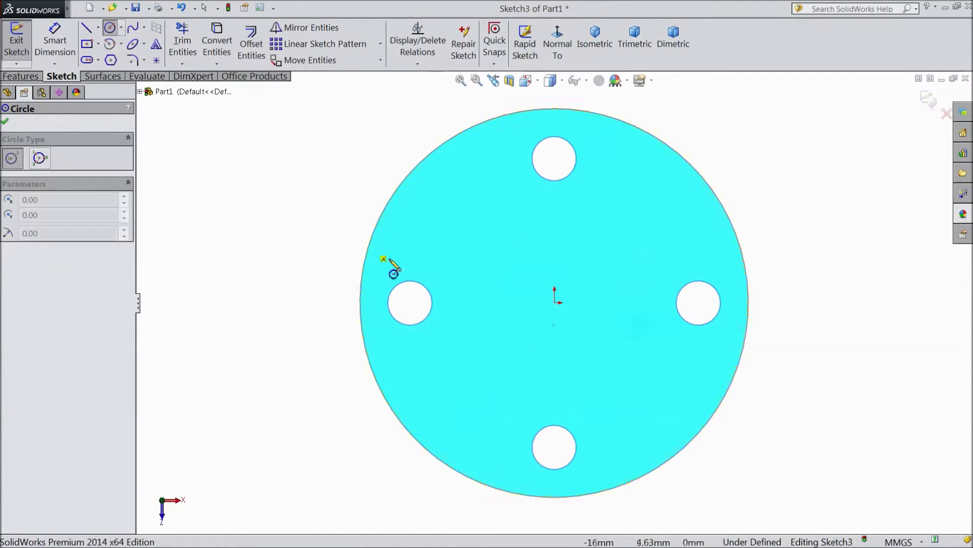
left_click(556, 303)
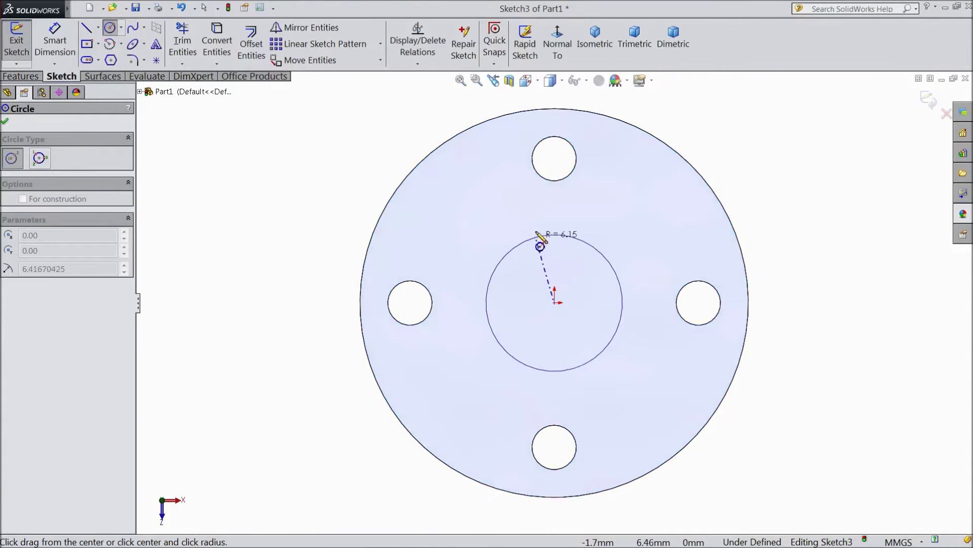
left_click(544, 218)
left_click(55, 42)
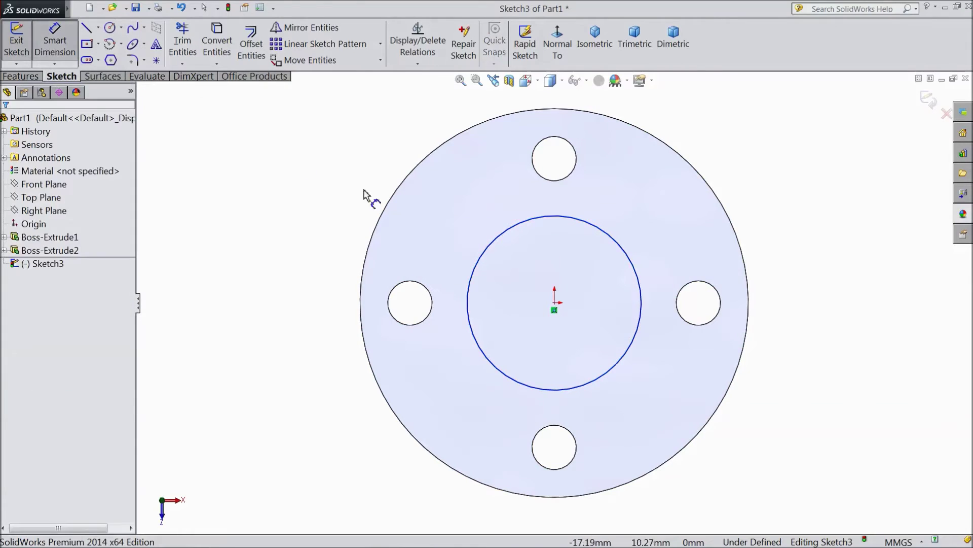
left_click(630, 260)
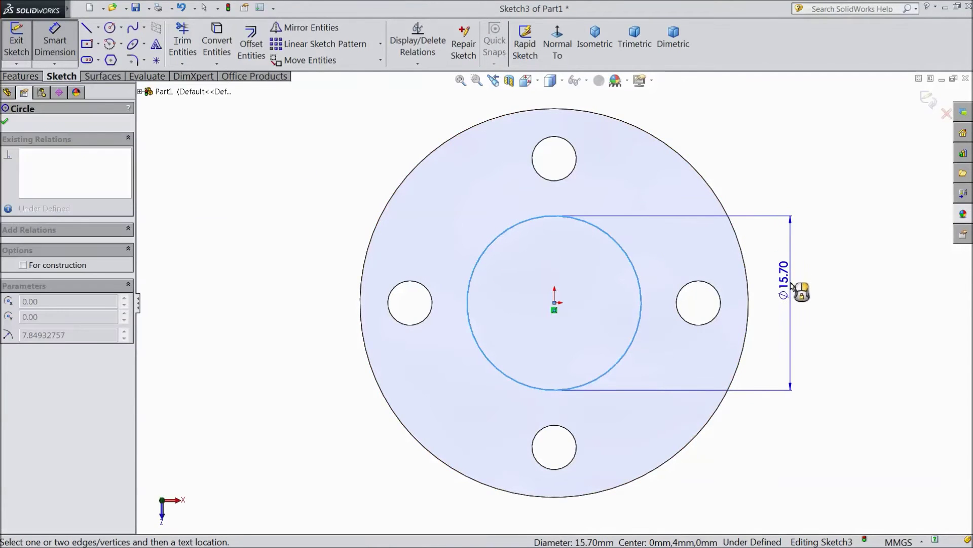
left_click(792, 283)
type("1")
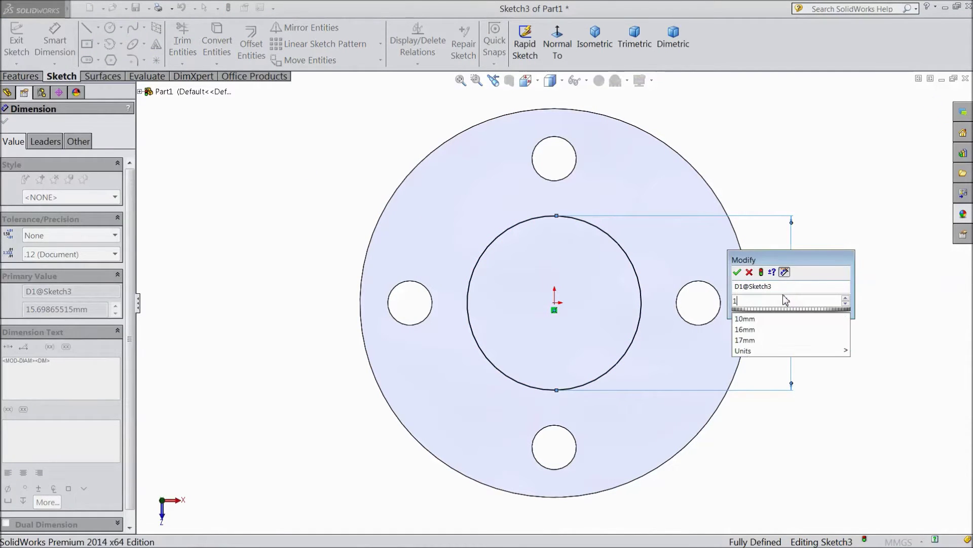
type("1")
left_click(738, 272)
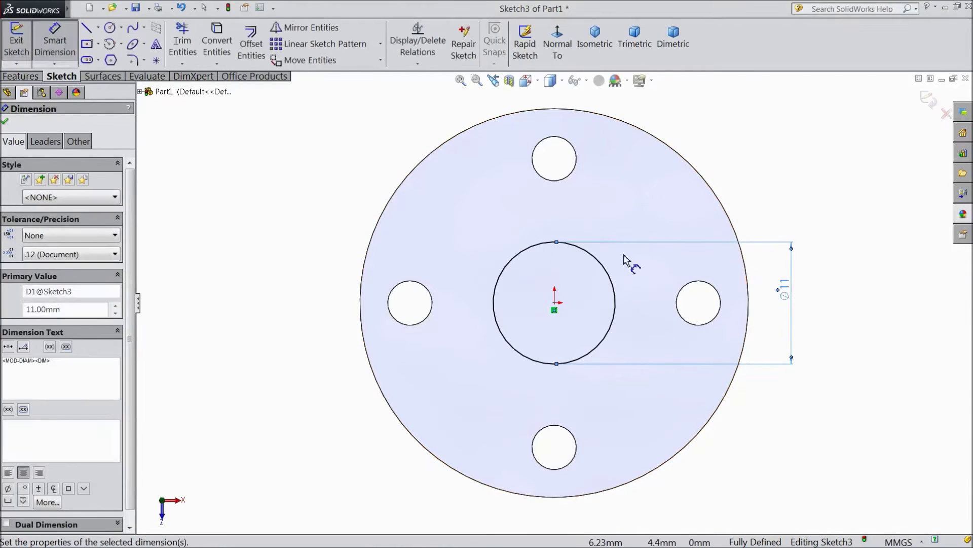
left_click(35, 77)
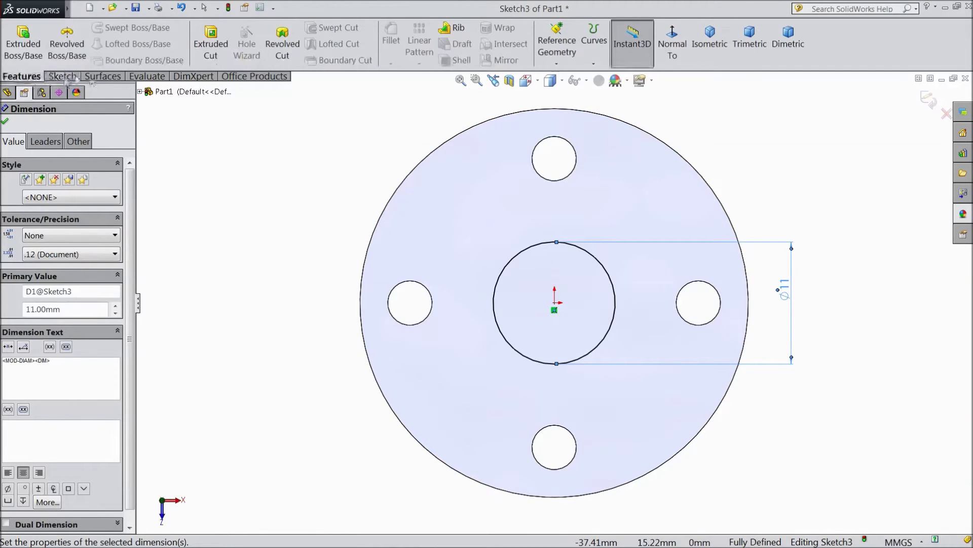
- Cut-extrude the 11 mm circle into the flange with a 12 mm Blind depth
left_click(211, 44)
middle_click_drag(137, 231, 217, 154)
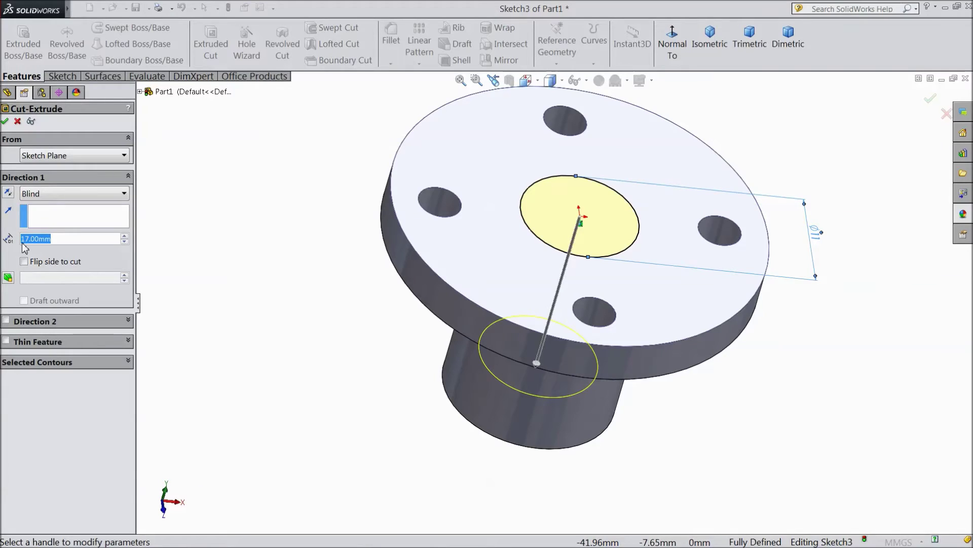
type("12")
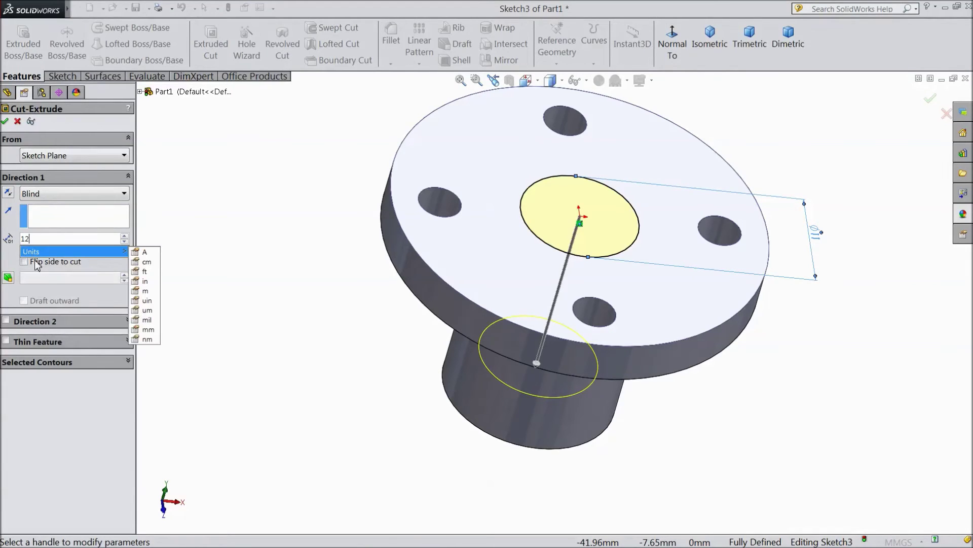
key("Return")
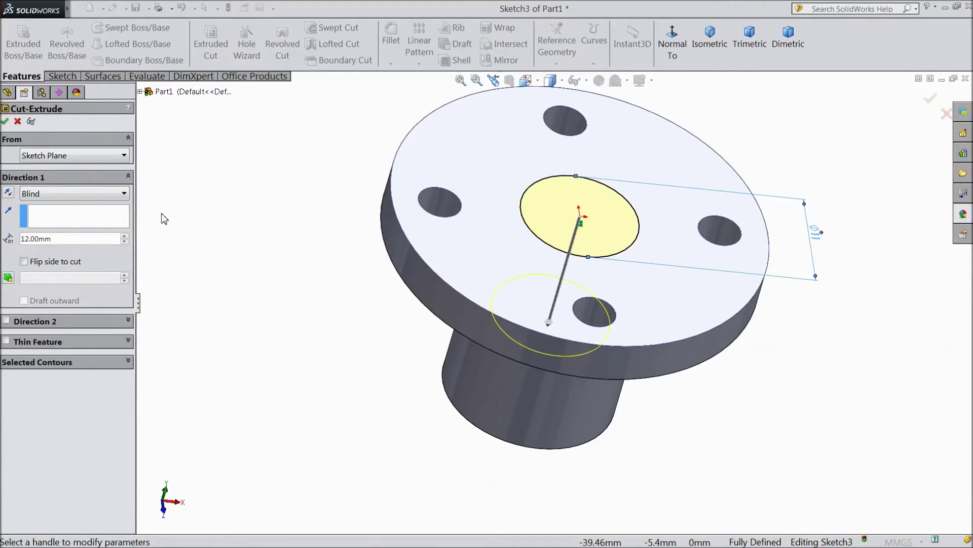
left_click(6, 124)
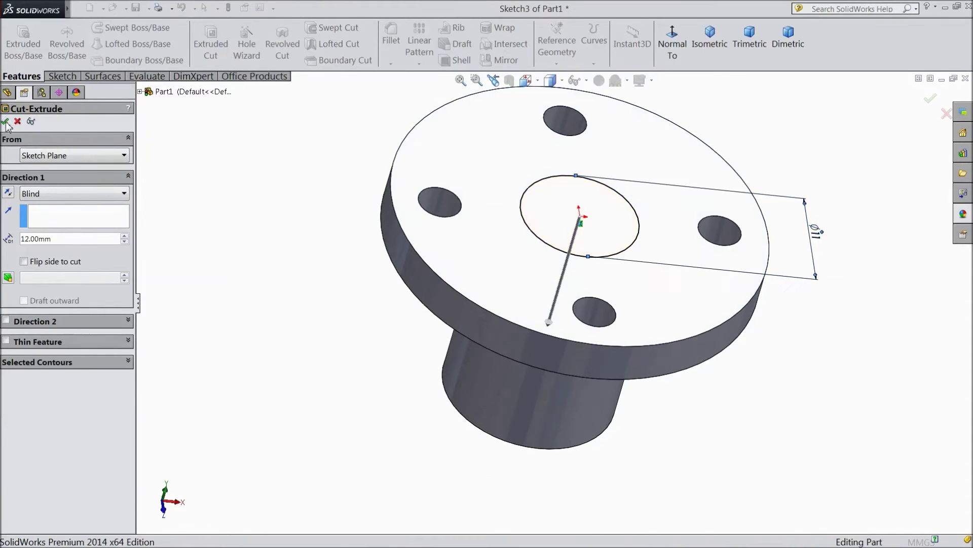
middle_click_drag(213, 202, 215, 294)
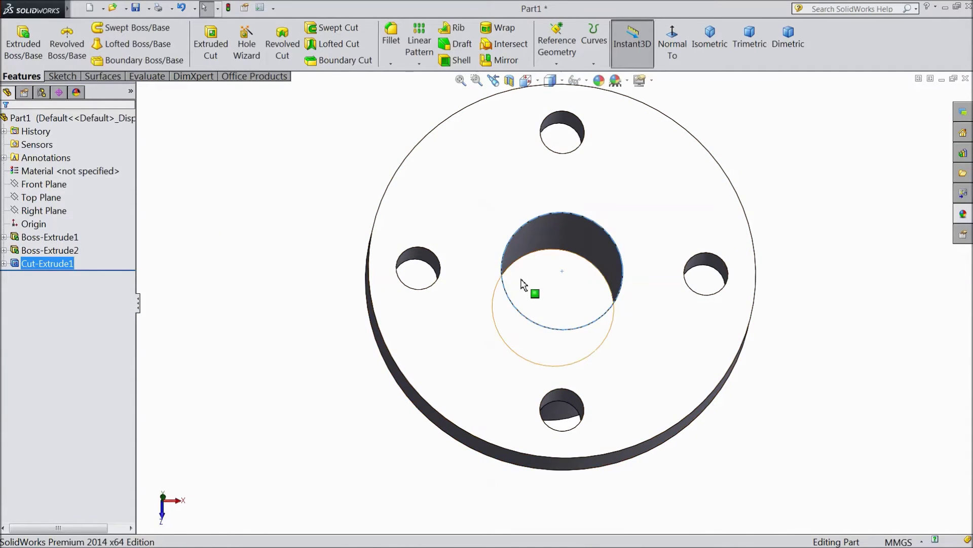
- Sketch a 12 mm diameter circle at the origin on the centre-hole face
left_click(555, 293)
left_click(585, 259)
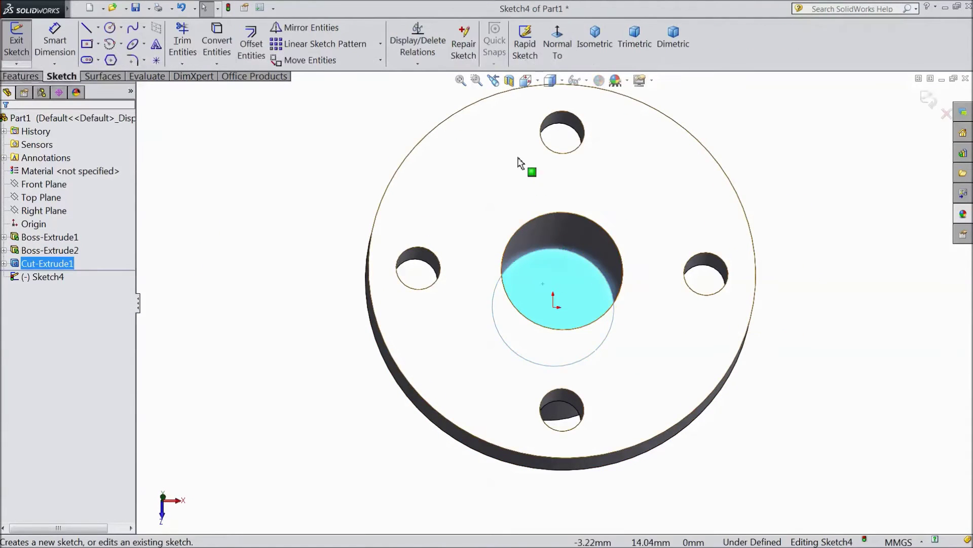
left_click(557, 46)
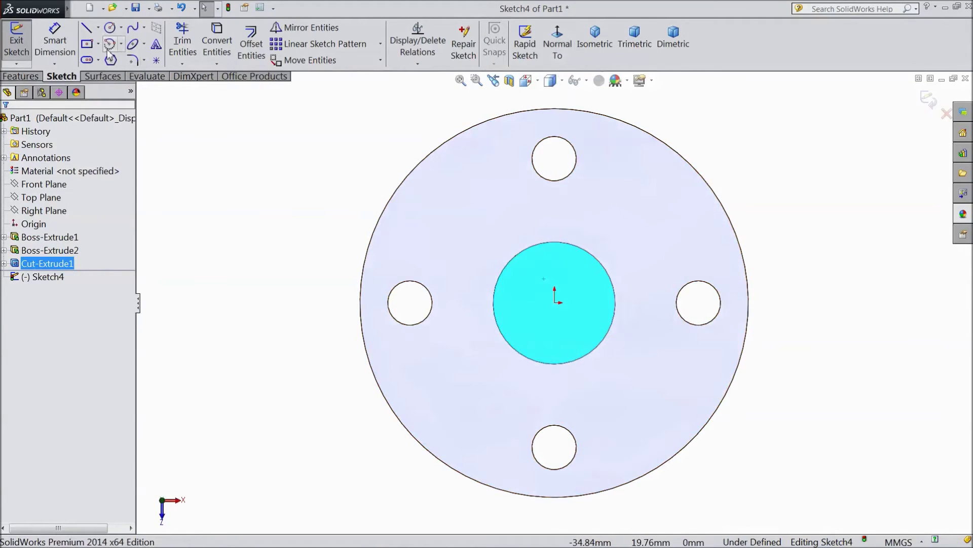
left_click(110, 28)
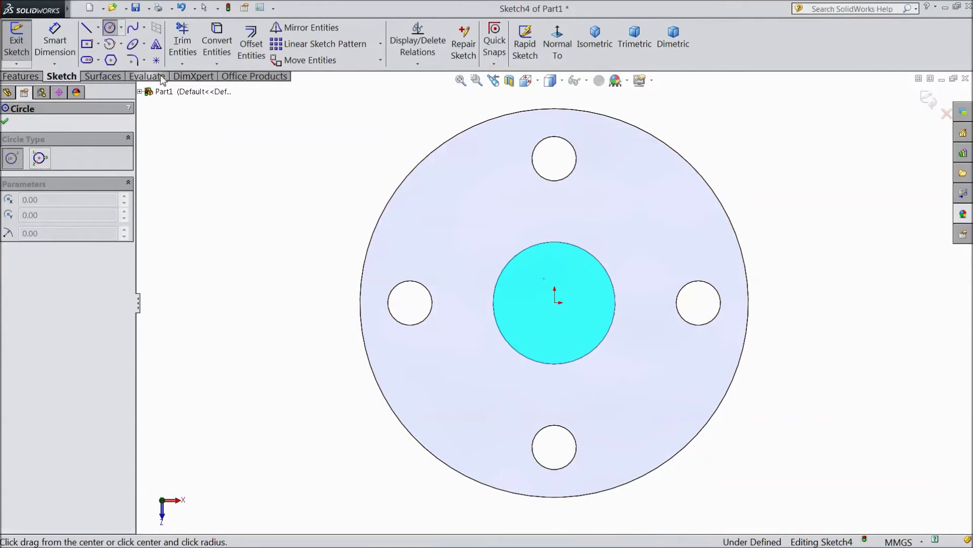
left_click(555, 303)
left_click(555, 257)
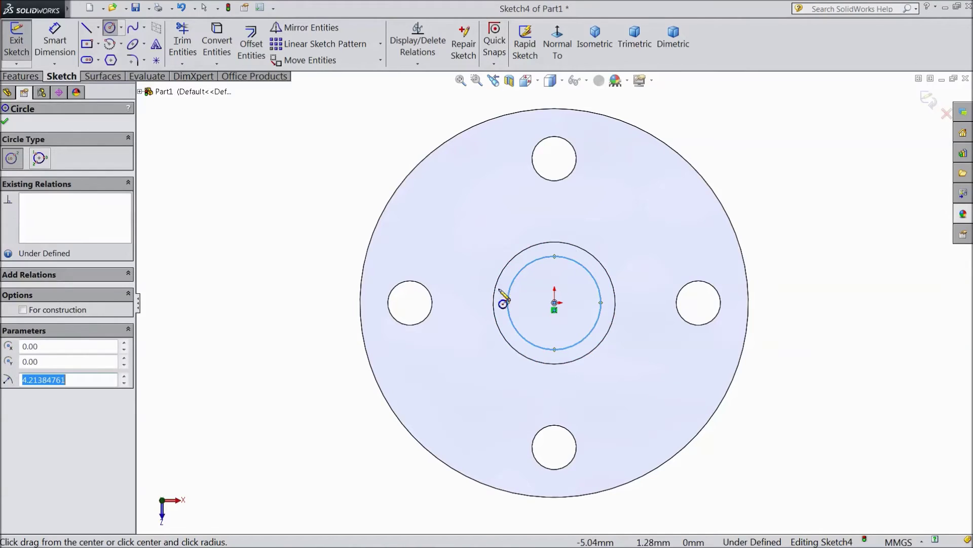
left_click(55, 42)
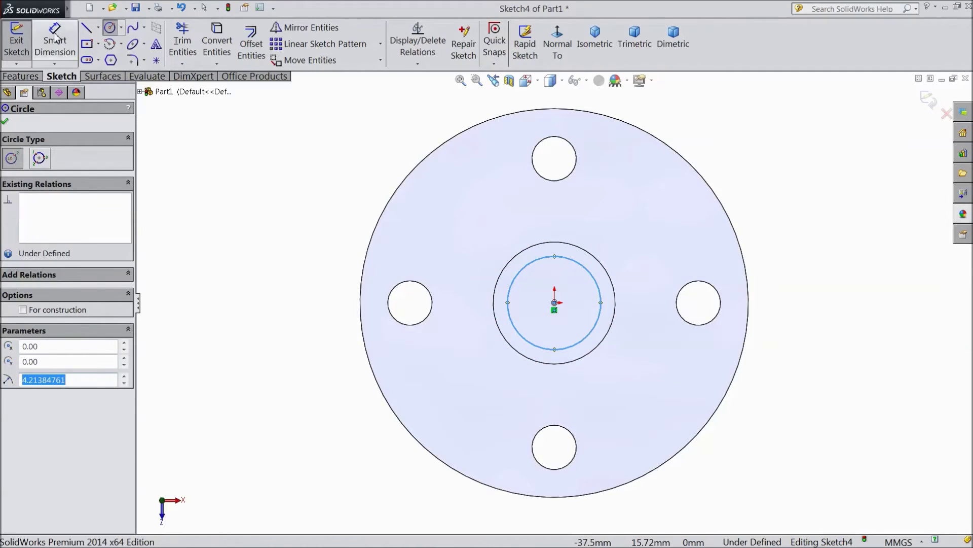
left_click(511, 297)
left_click(300, 308)
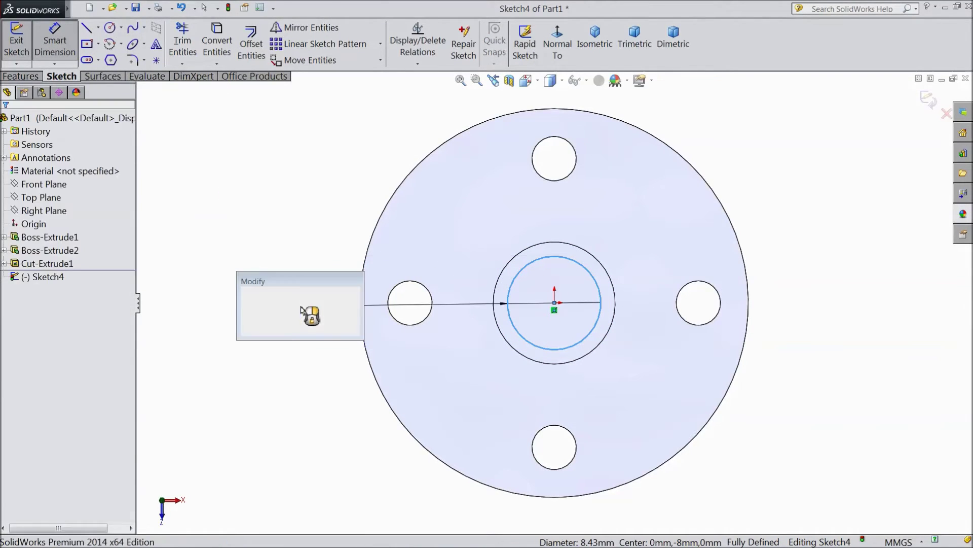
type("12")
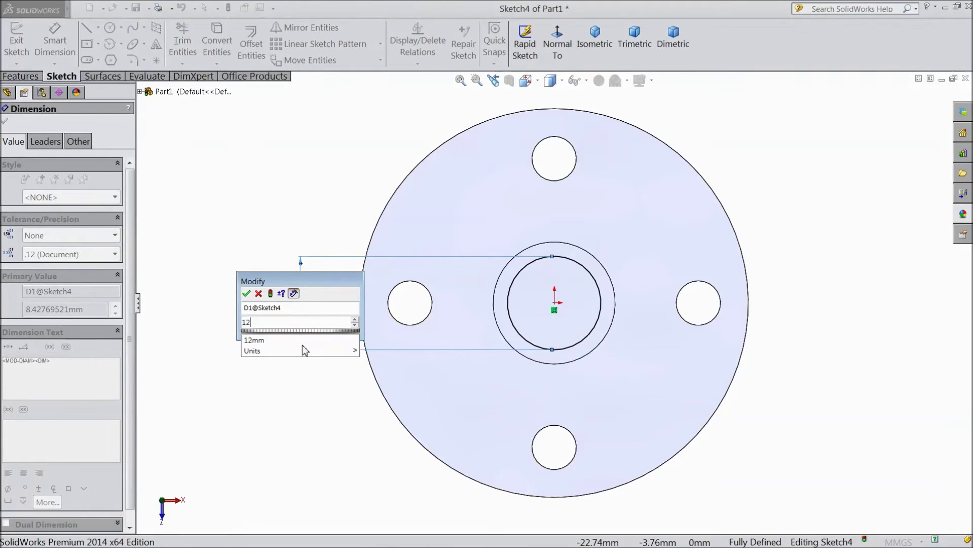
left_click(246, 294)
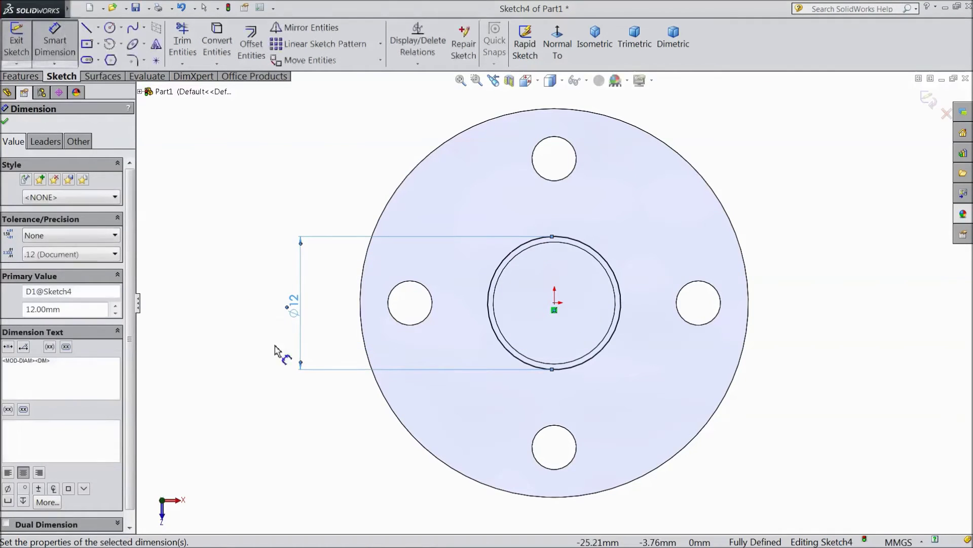
mouse_move(304, 445)
middle_mouse_down()
mouse_move(313, 354)
mouse_move(302, 353)
middle_mouse_up()
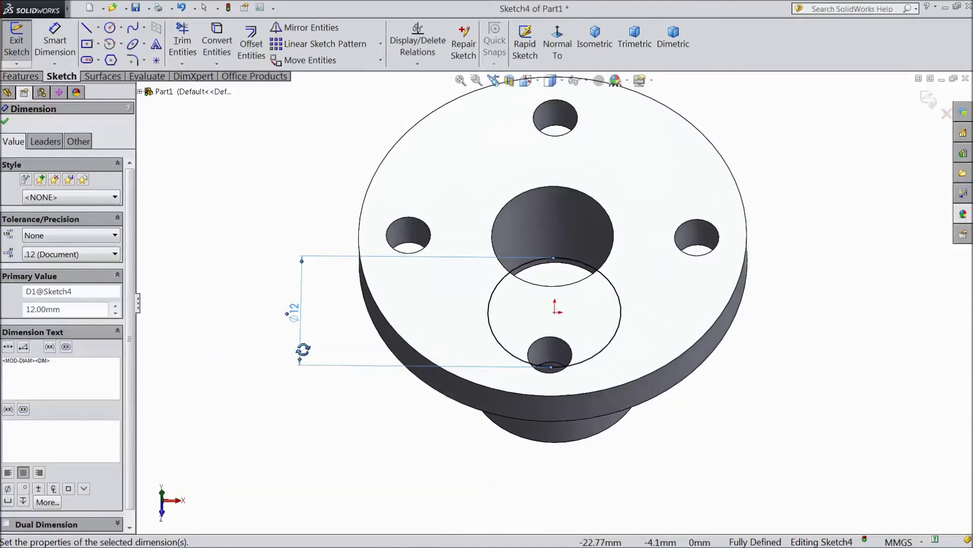
left_click(34, 80)
- Extrude-cut the 12 mm circle to a depth of 1.1 mm
left_click(211, 46)
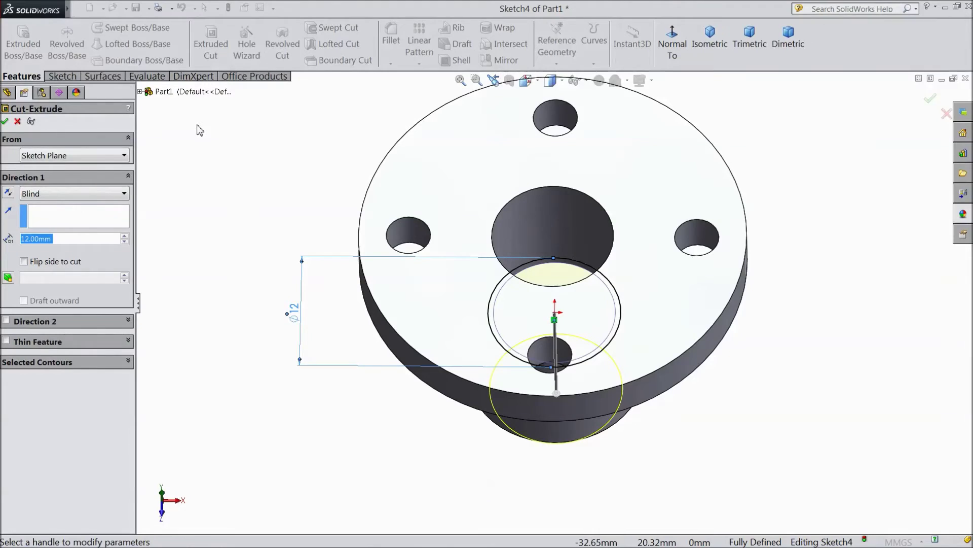
type("1.1")
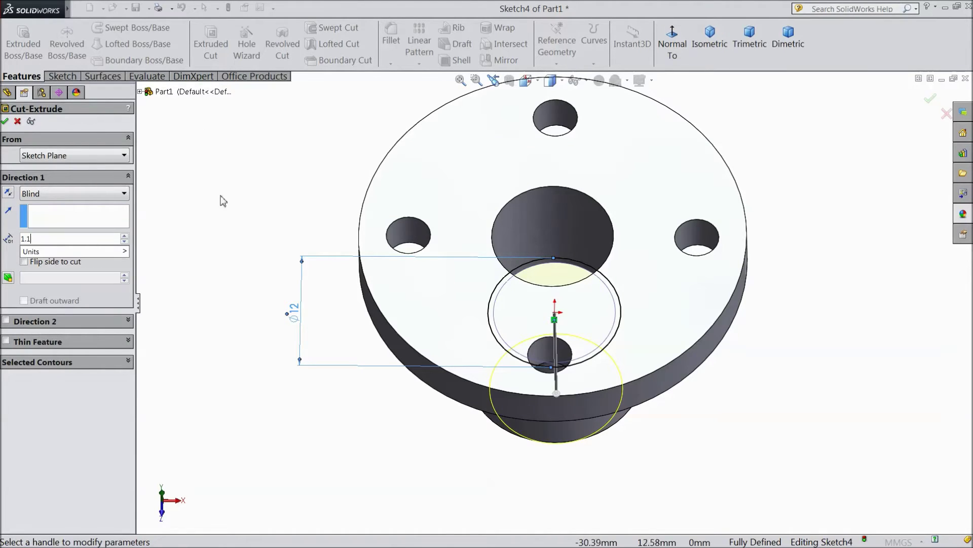
key("Return")
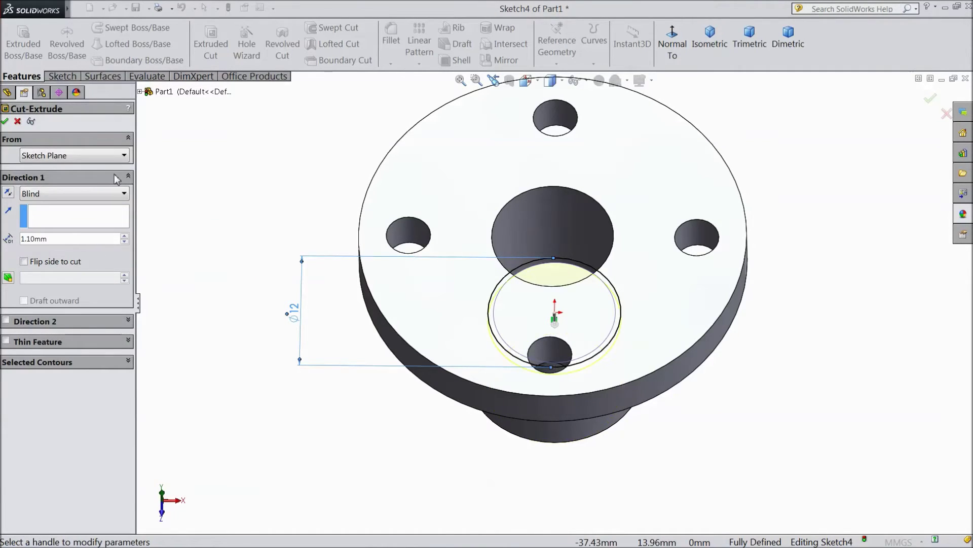
left_click(5, 123)
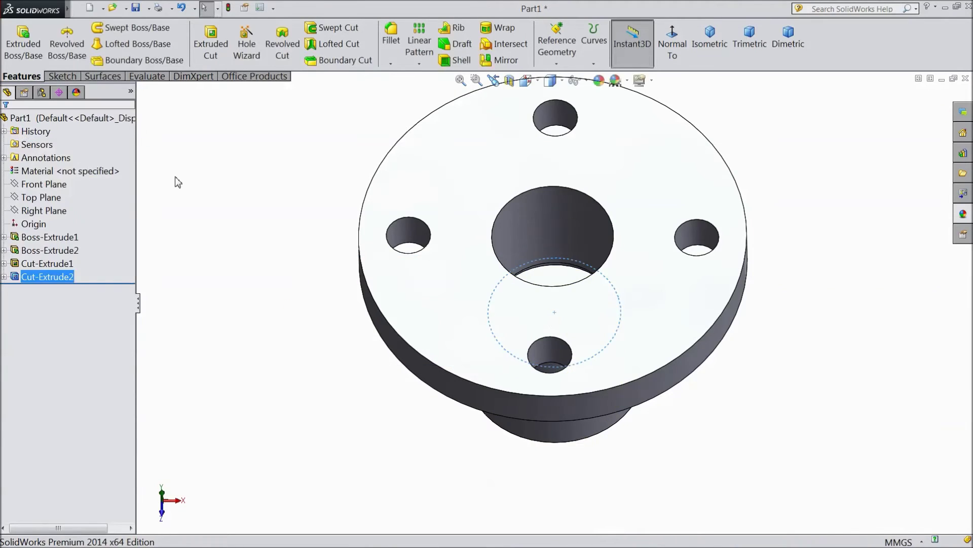
mouse_move(174, 181)
middle_mouse_down()
mouse_move(180, 233)
mouse_move(178, 200)
middle_mouse_up()
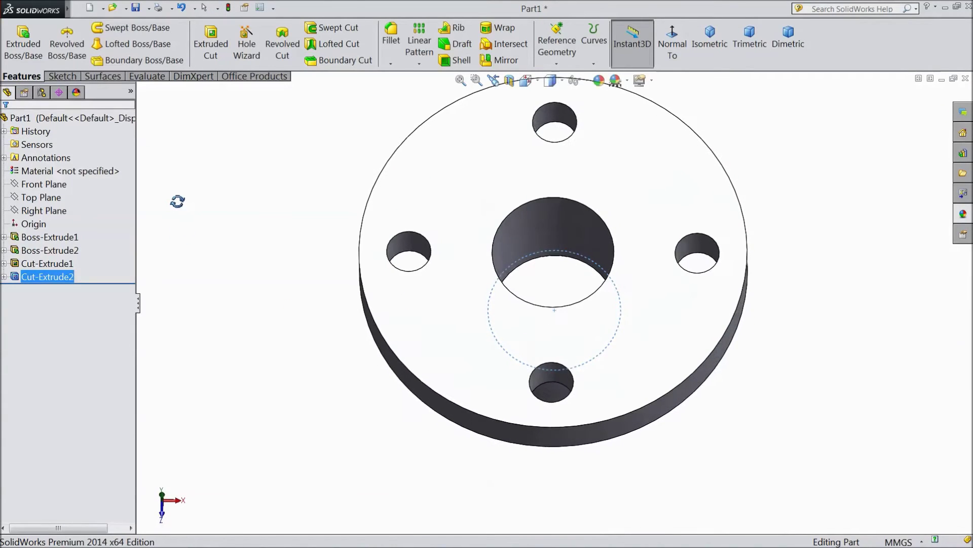
- Sketch an 11 mm diameter circle at the origin on the centre-hole face, then begin an extruded cut
left_click(553, 288)
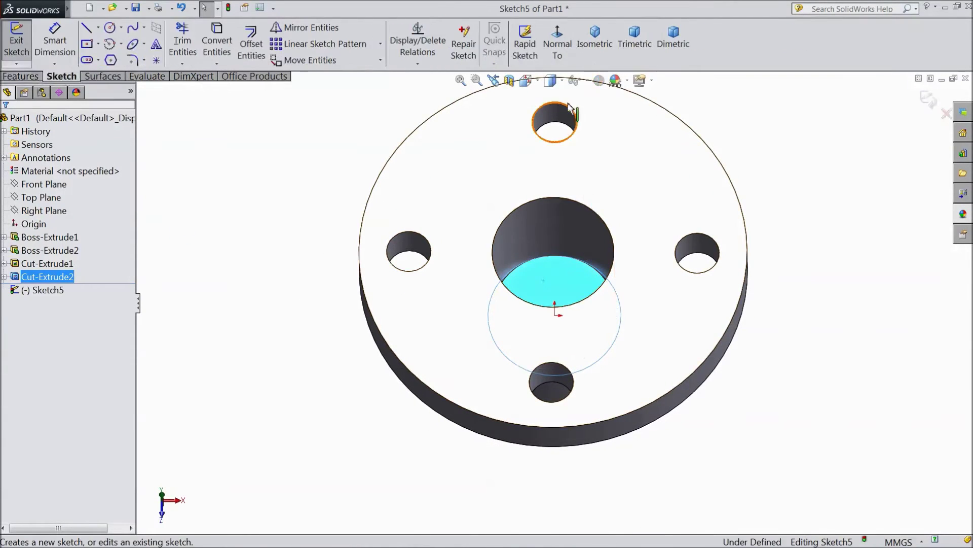
left_click(558, 46)
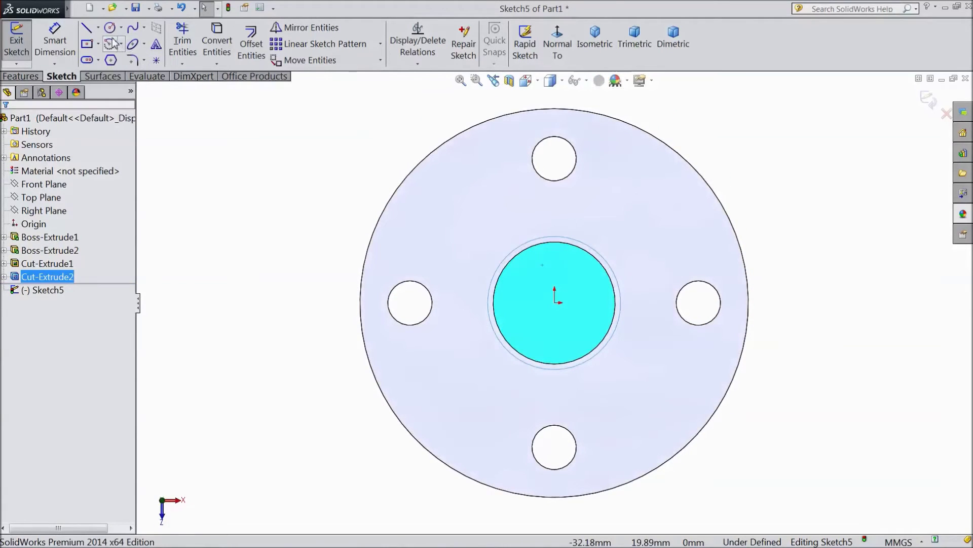
left_click(110, 28)
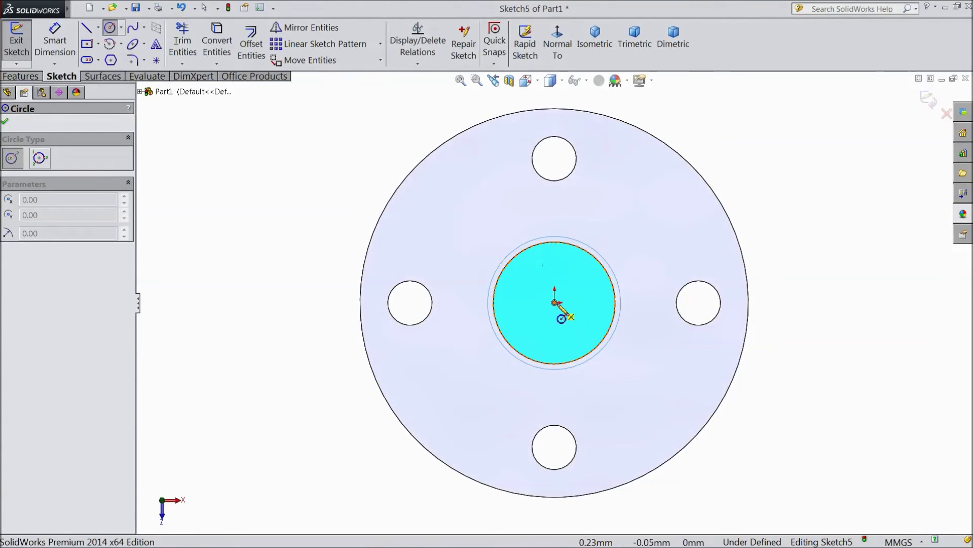
left_click(555, 303)
left_click(555, 260)
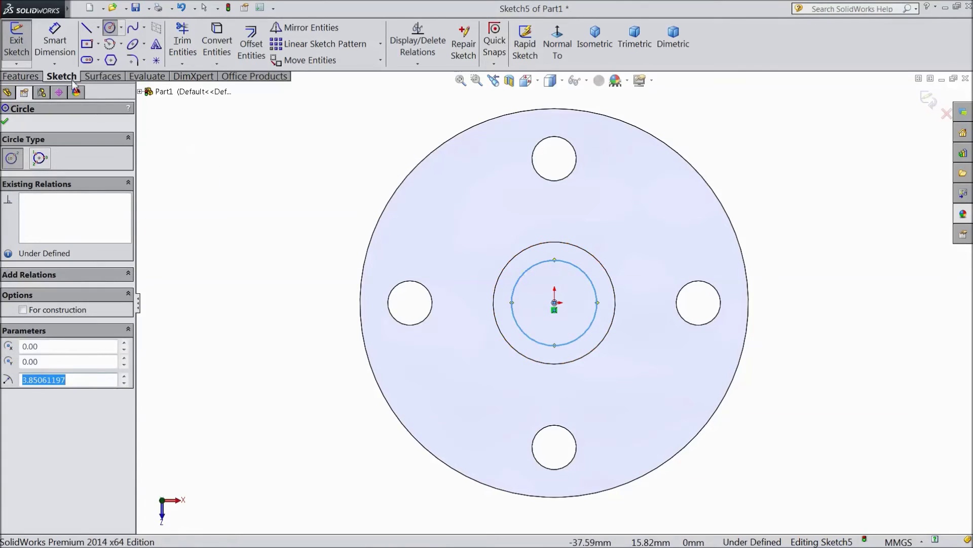
left_click(54, 41)
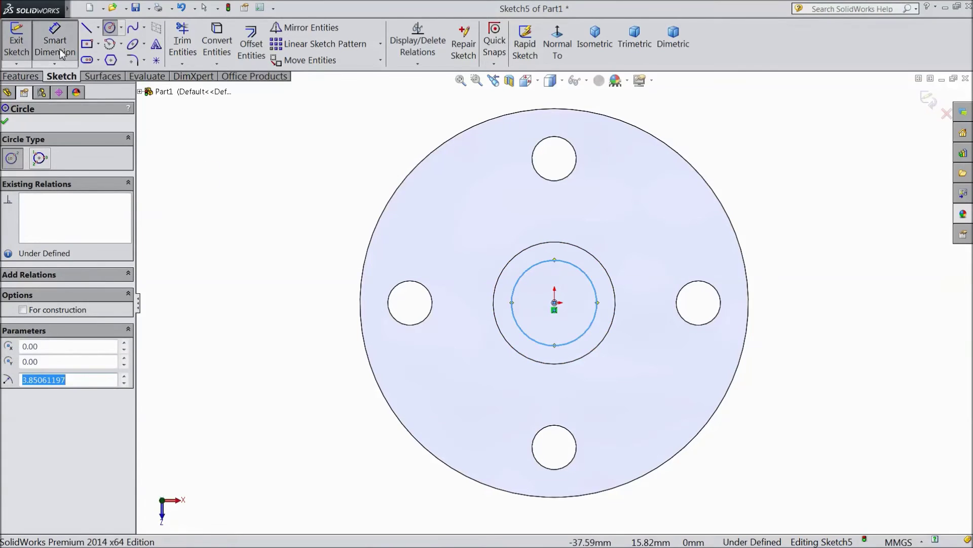
left_click(520, 327)
left_click(303, 318)
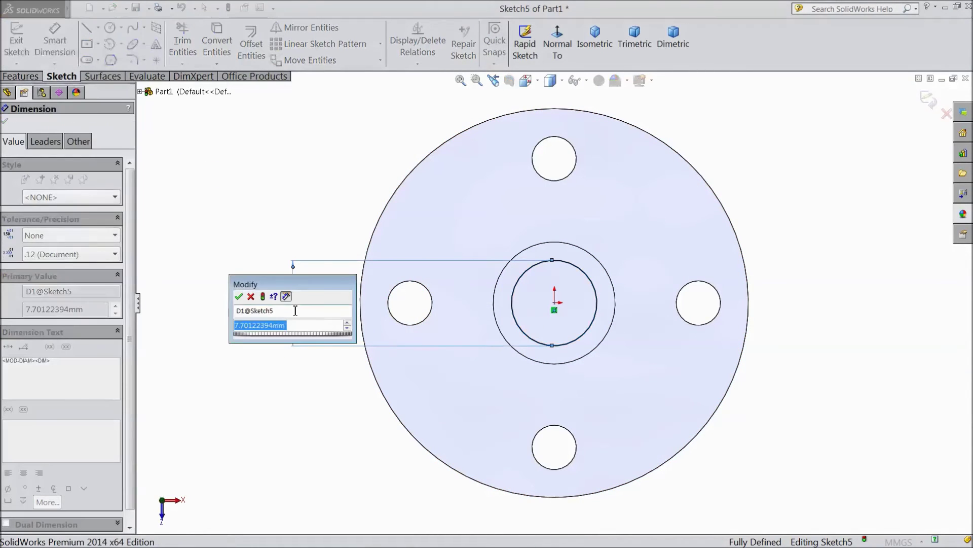
type("11")
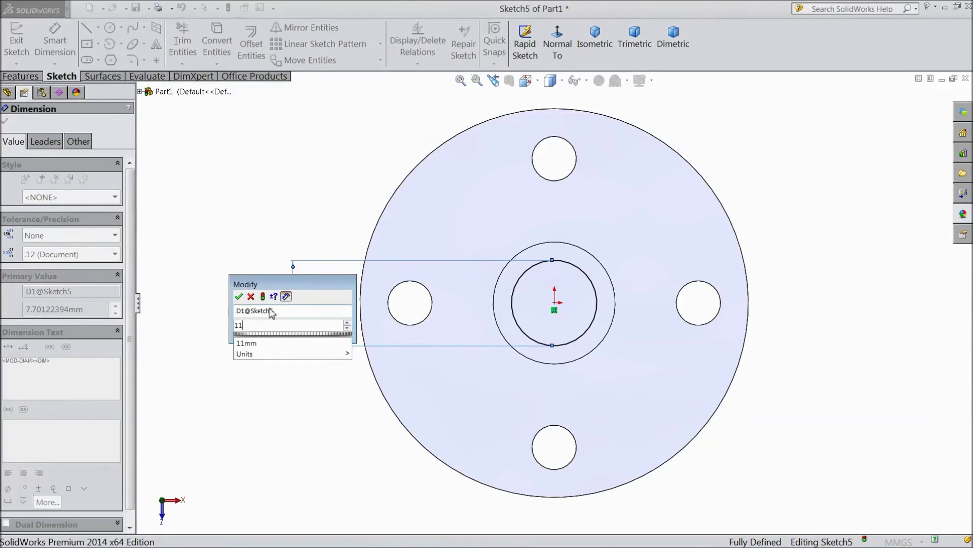
left_click(240, 297)
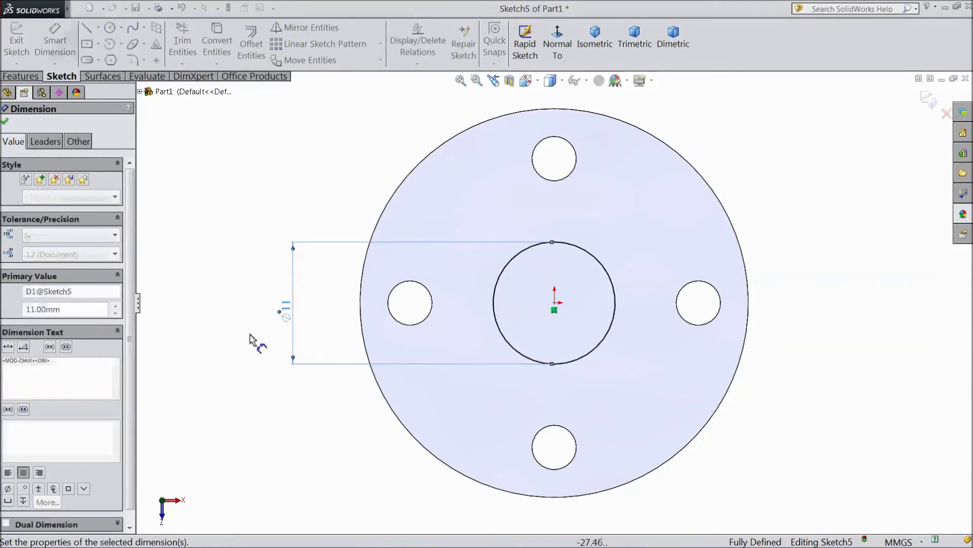
left_click(21, 76)
left_click(211, 43)
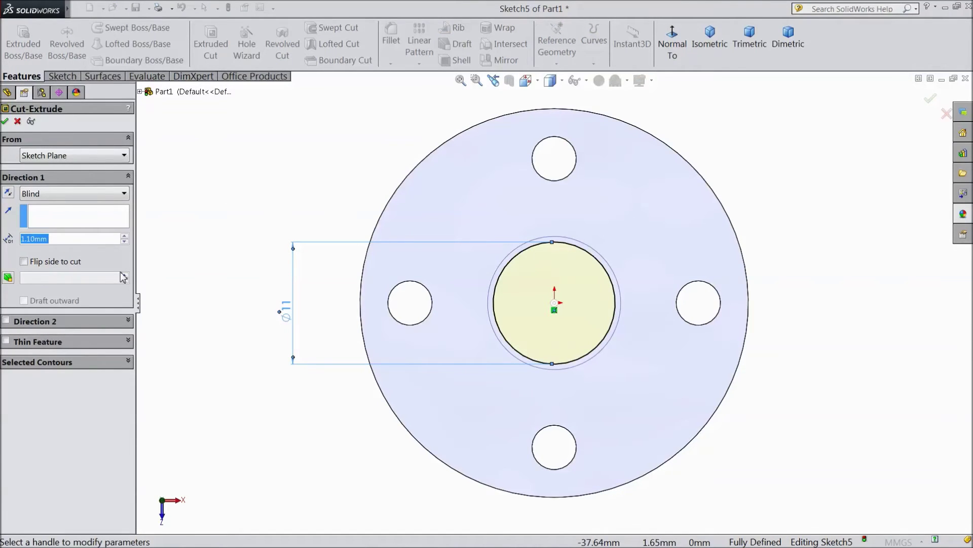
type("2.9")
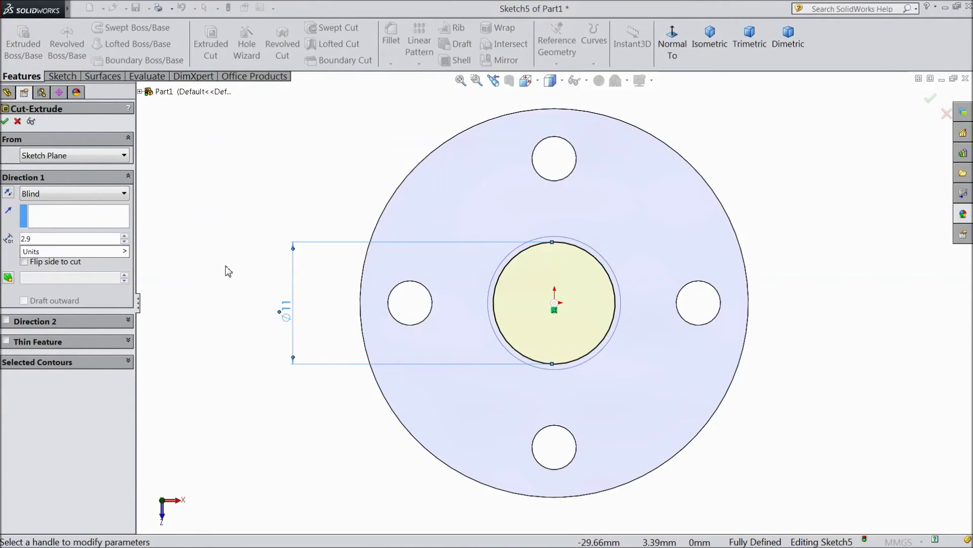
- Cut the 11 mm circle 2.90 mm deep as Cut-Extrude3
key("Return")
mouse_move(228, 276)
middle_mouse_down()
mouse_move(252, 246)
mouse_move(248, 166)
middle_mouse_up()
scroll(544, 363, "down", 2)
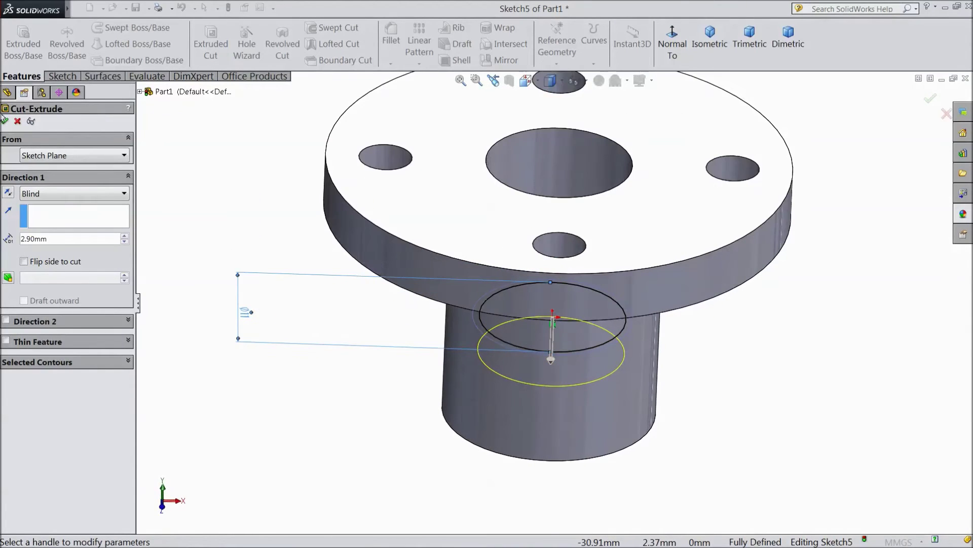
left_click(5, 122)
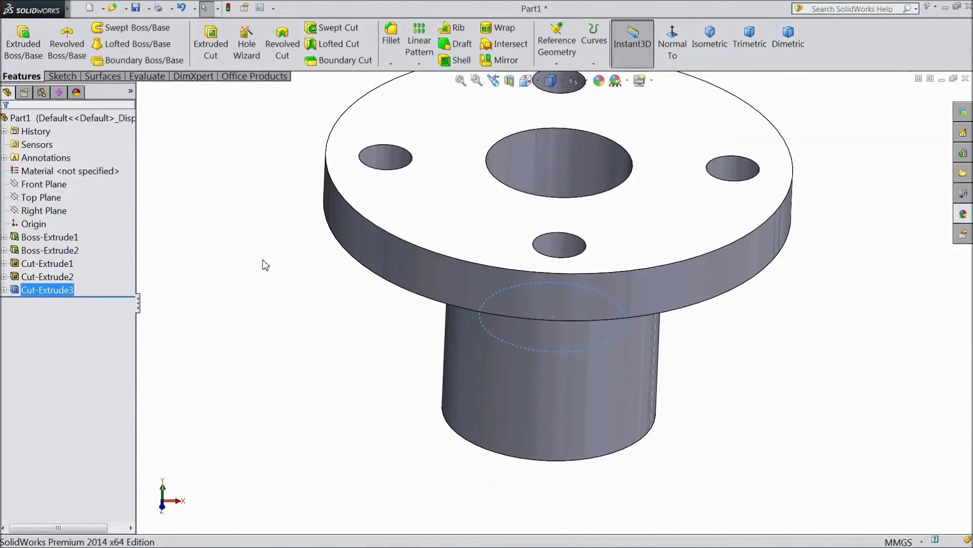
mouse_move(262, 264)
middle_mouse_down()
mouse_move(247, 340)
mouse_move(249, 281)
mouse_move(307, 411)
mouse_move(341, 396)
mouse_move(343, 258)
middle_mouse_up()
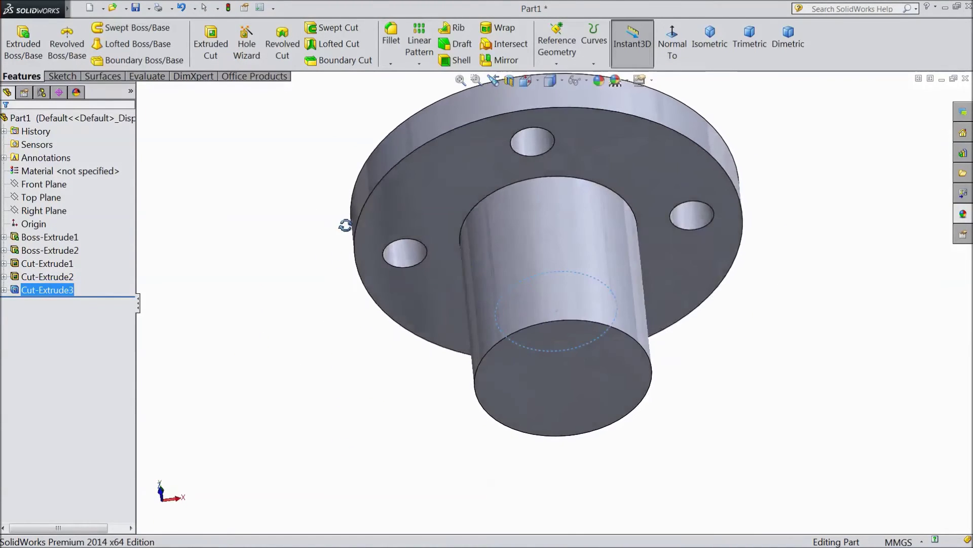
- Sketch a 5.5 mm diameter circle at the origin on the boss end face, viewed normal to it
left_click(549, 412)
left_click(589, 341)
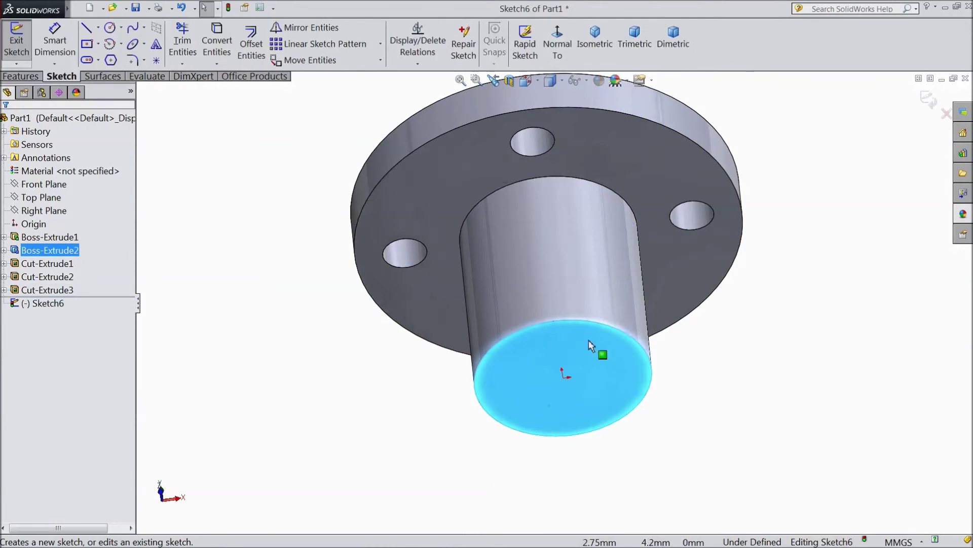
left_click(557, 44)
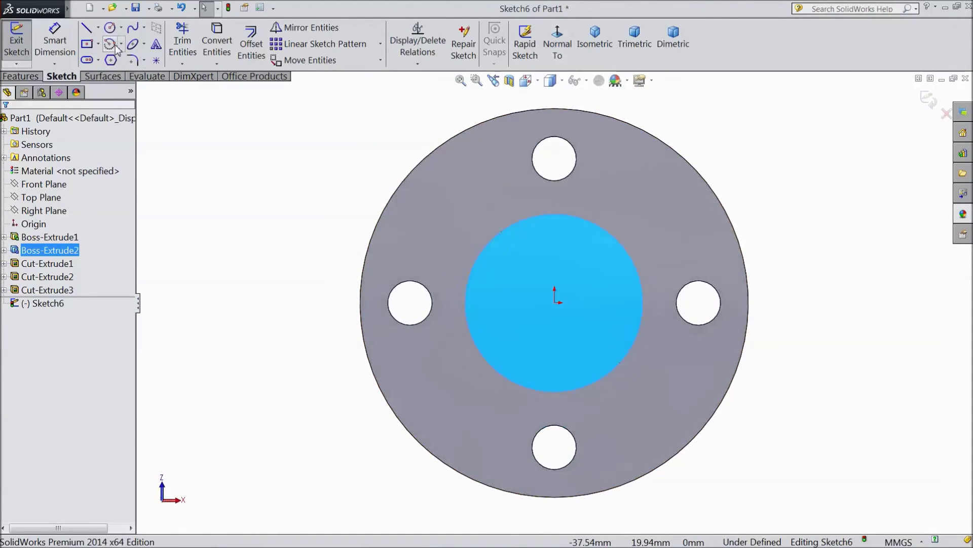
left_click(111, 29)
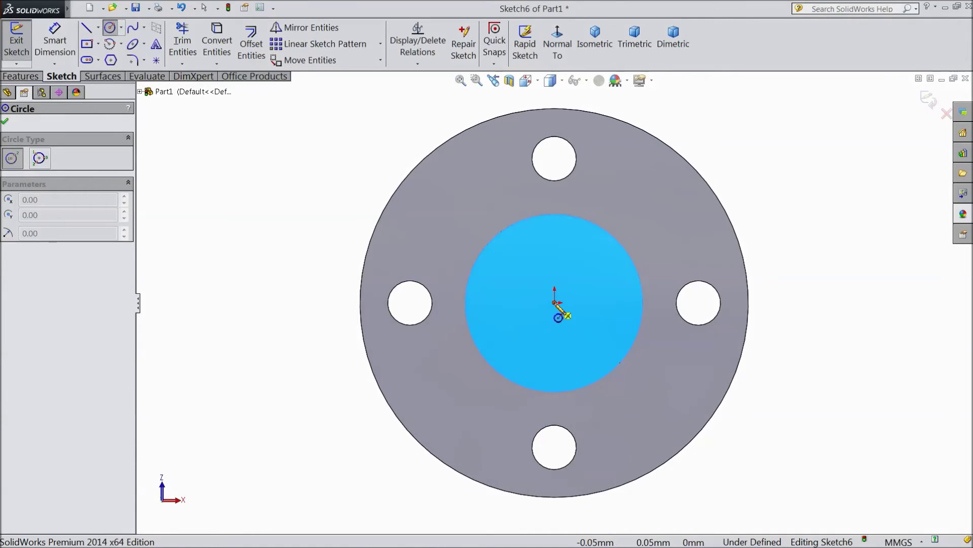
left_click(556, 304)
left_click(555, 240)
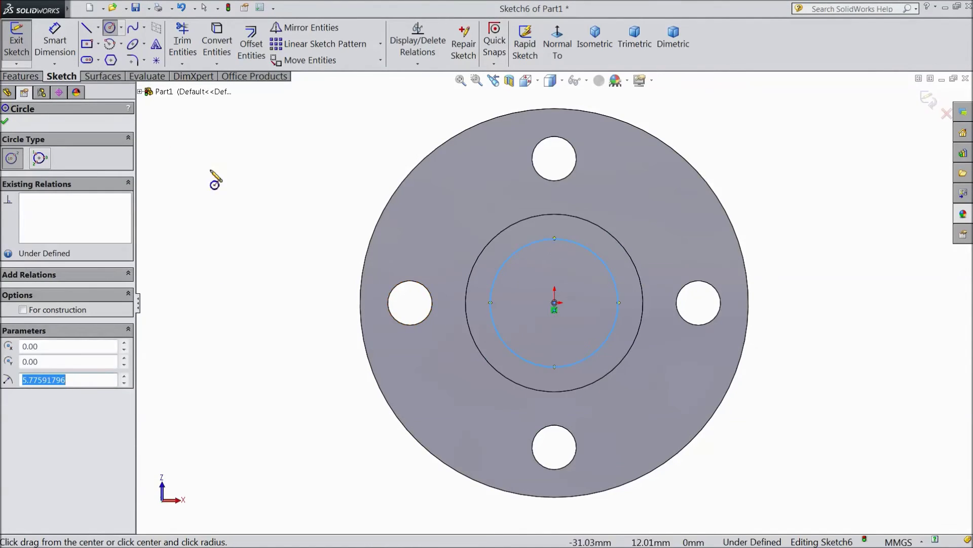
key("d")
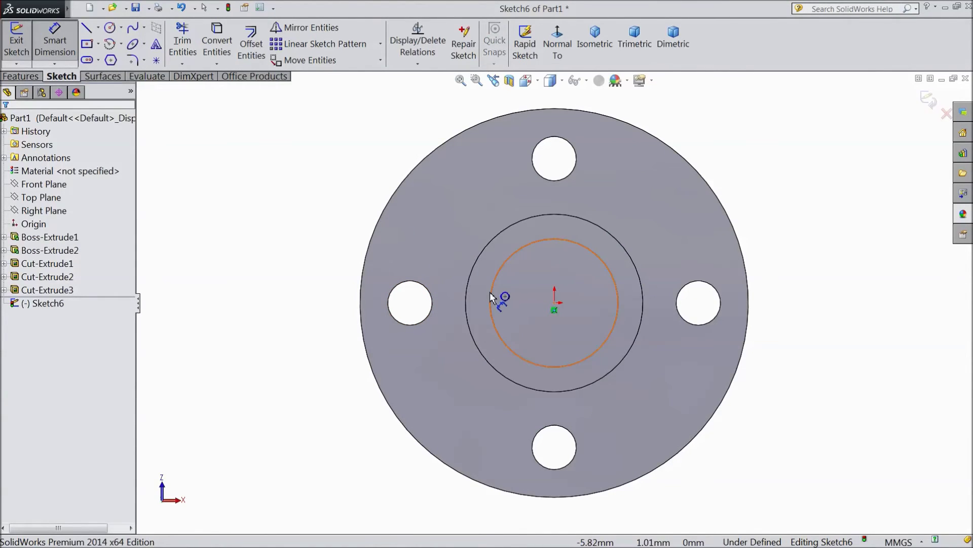
left_click(490, 297)
left_click(303, 306)
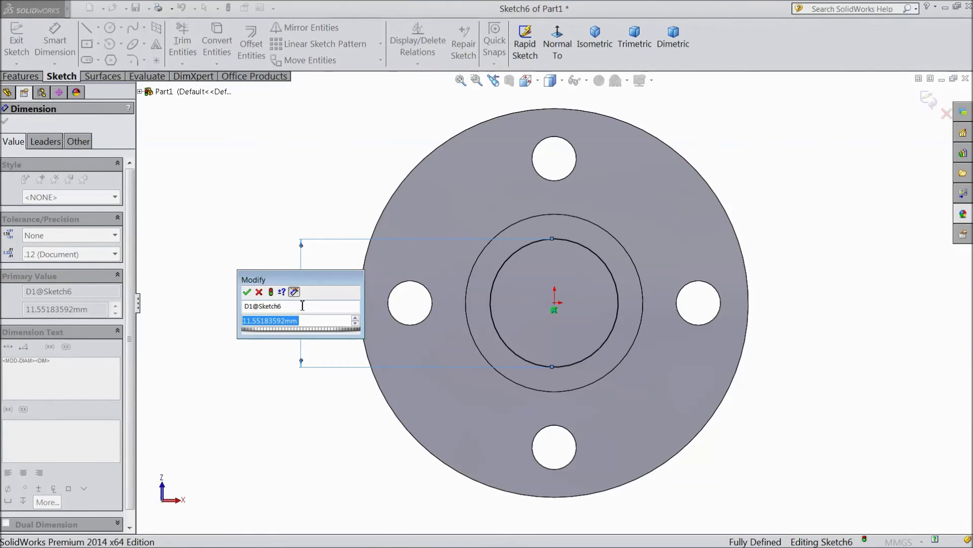
type("5.5")
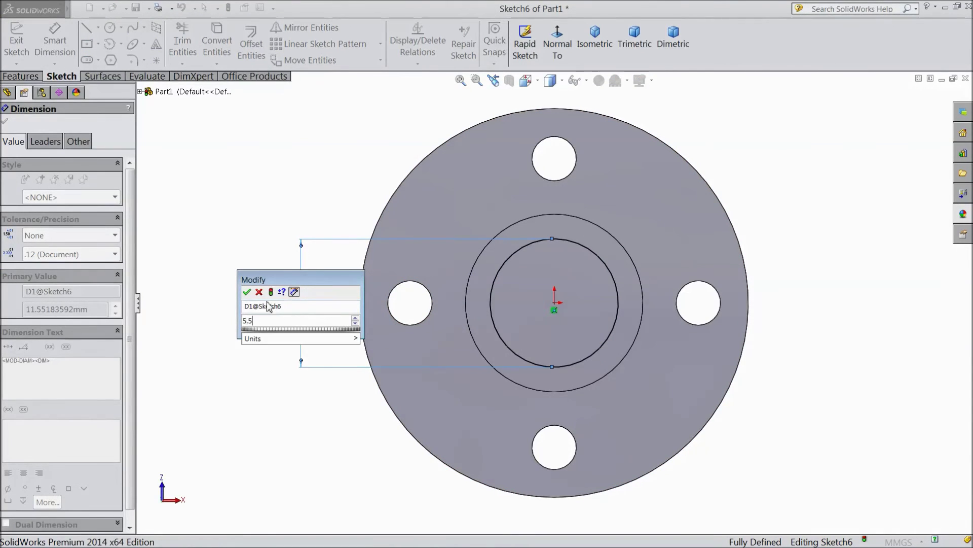
left_click(248, 293)
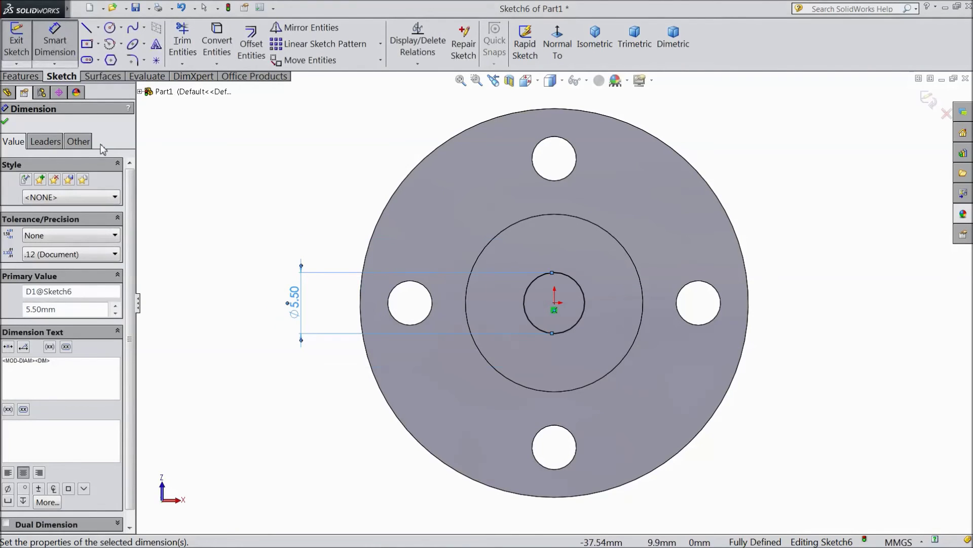
left_click(30, 78)
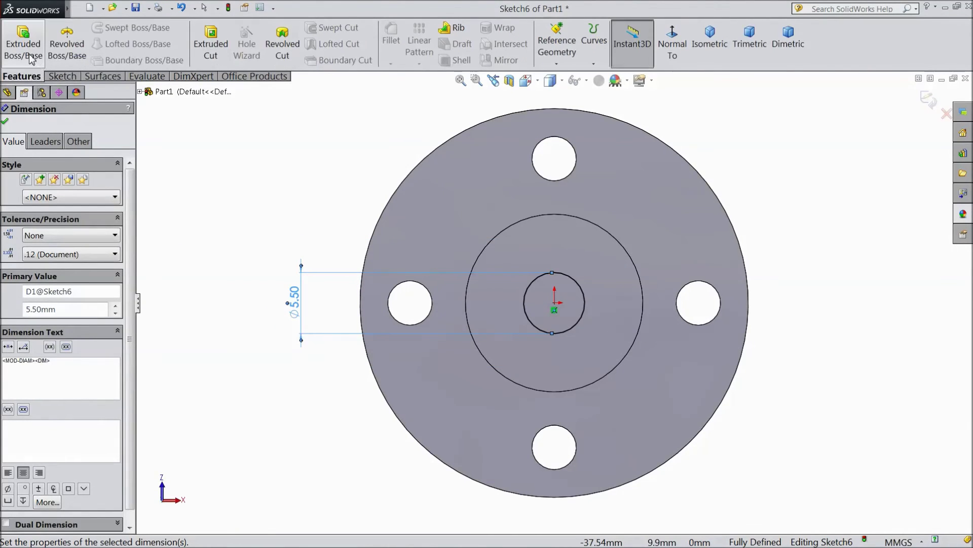
- Extrude-cut the 5.5 mm circle 5.50 mm deep into the boss end
left_click(210, 55)
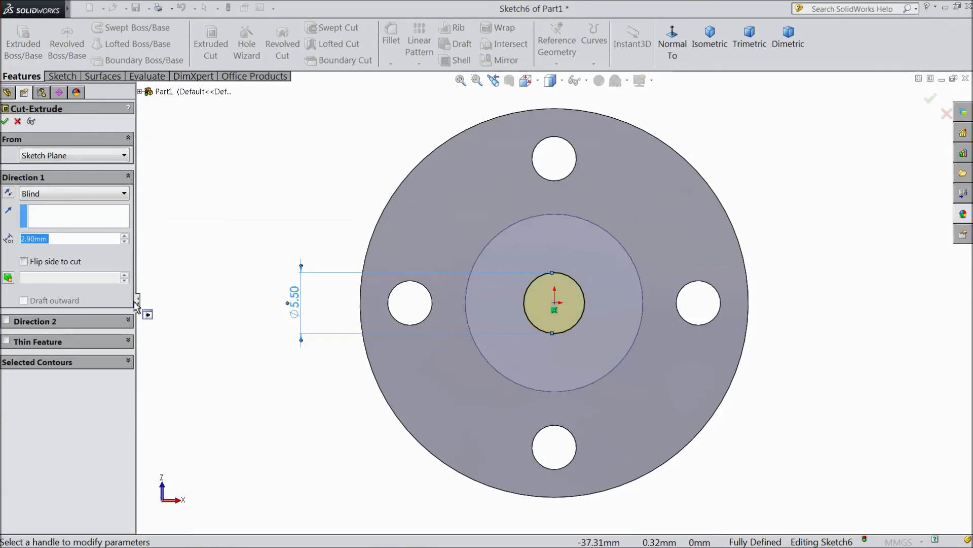
type("5.5")
key("Return")
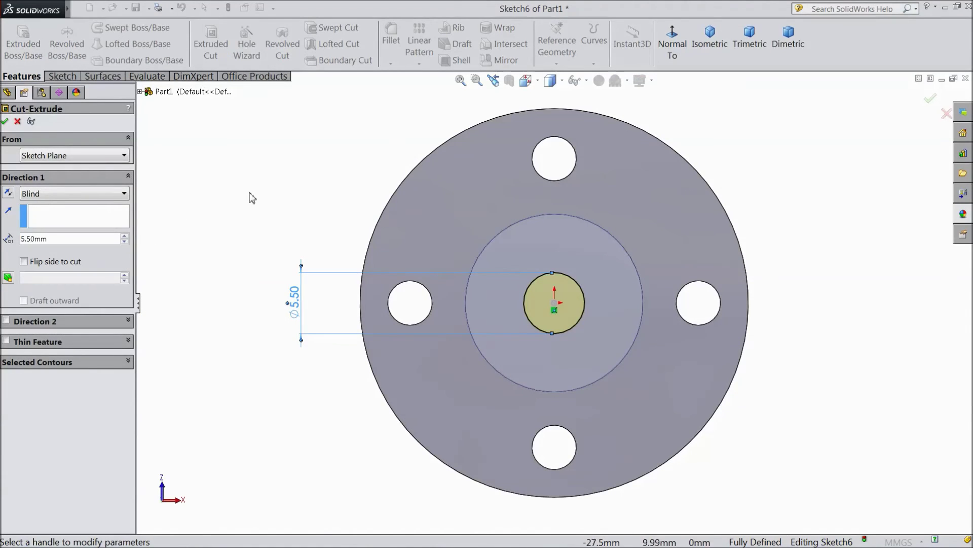
left_click(6, 122)
middle_click_drag(253, 195, 236, 360)
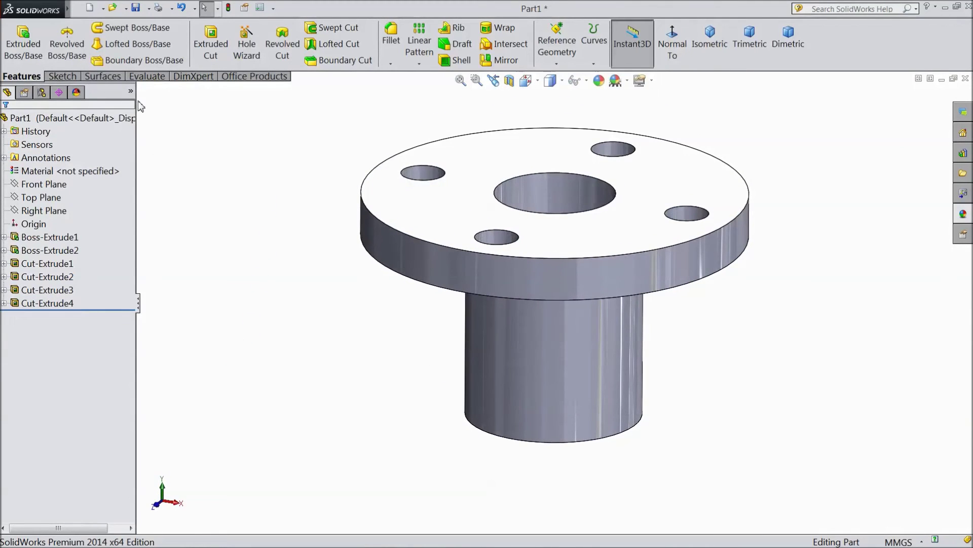
- Apply the Metal > Brass > polished brass appearance to the whole Part1
left_click(97, 117)
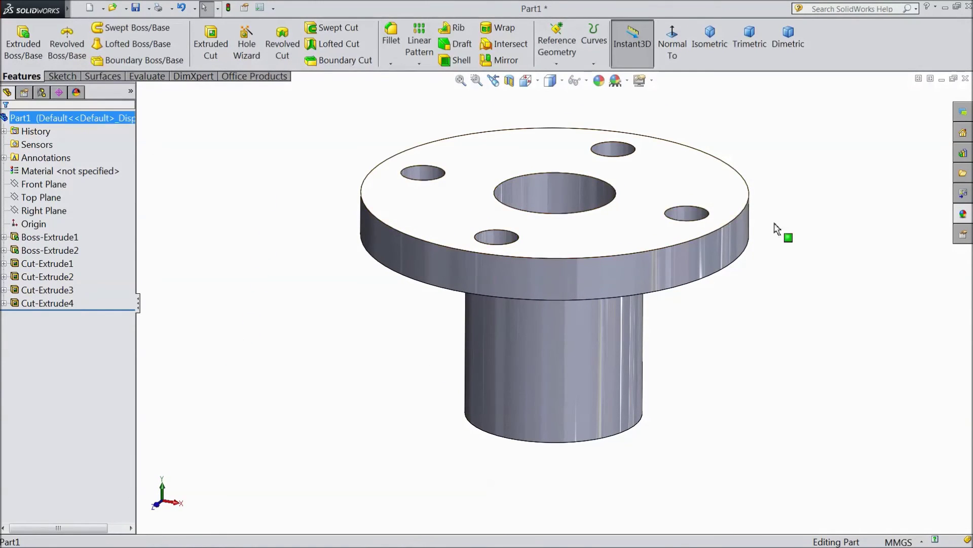
left_click(963, 215)
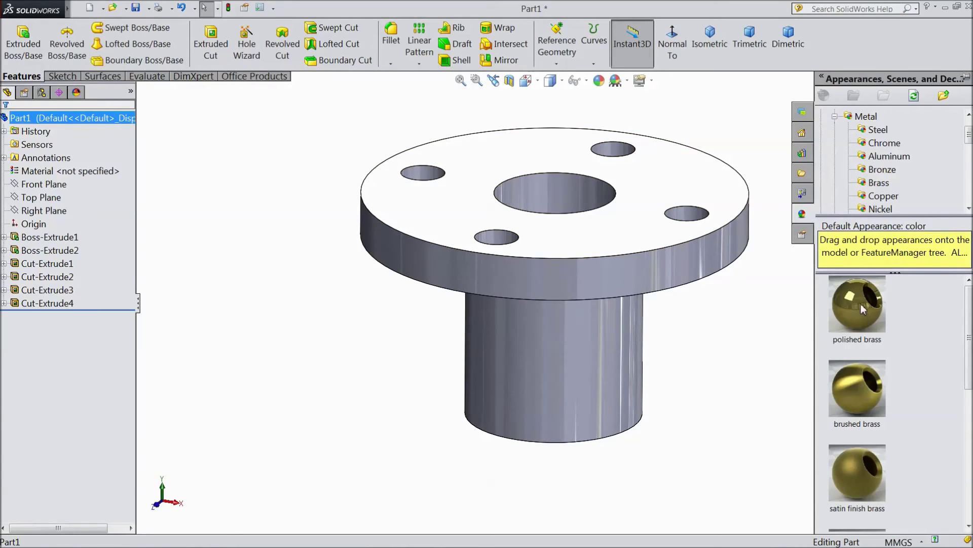
left_click_drag(861, 304, 797, 322)
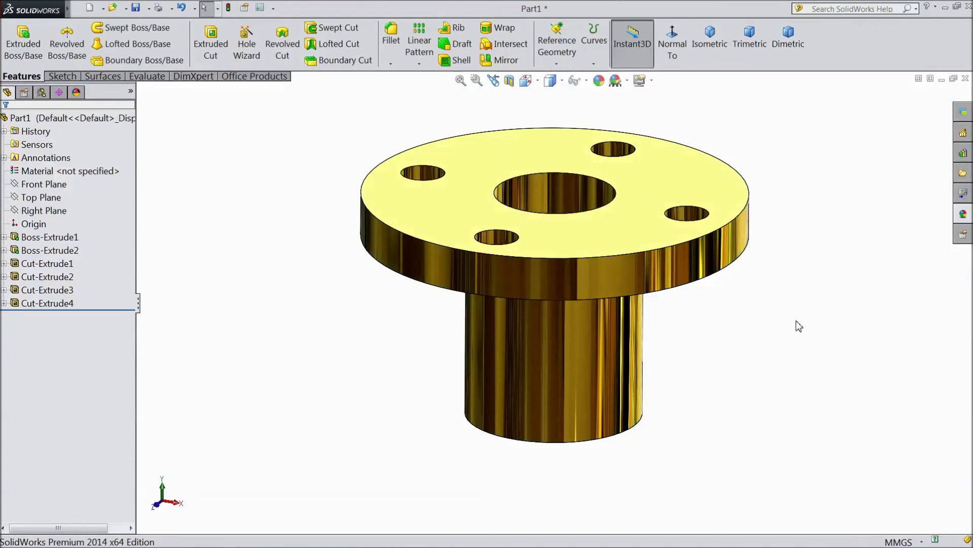
middle_click_drag(780, 350, 759, 288)
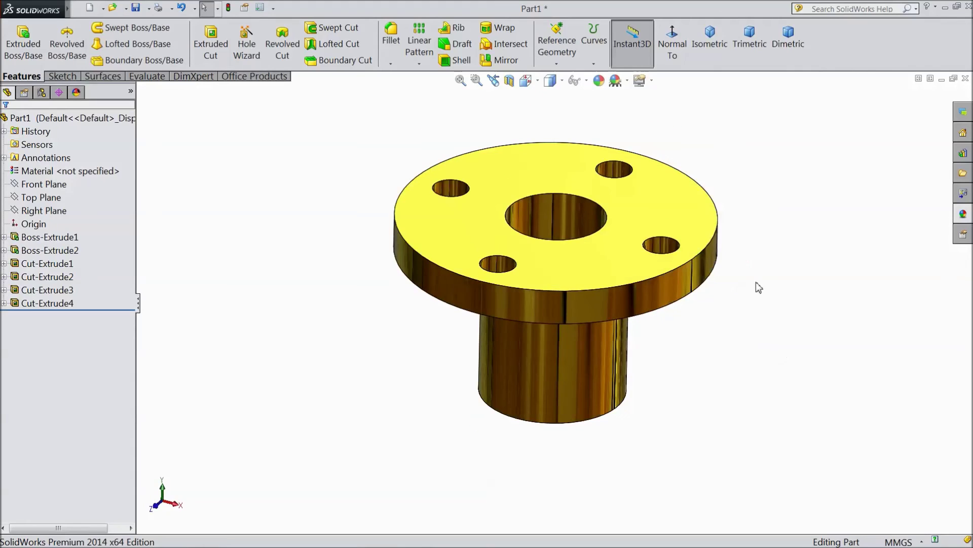
left_click(508, 79)
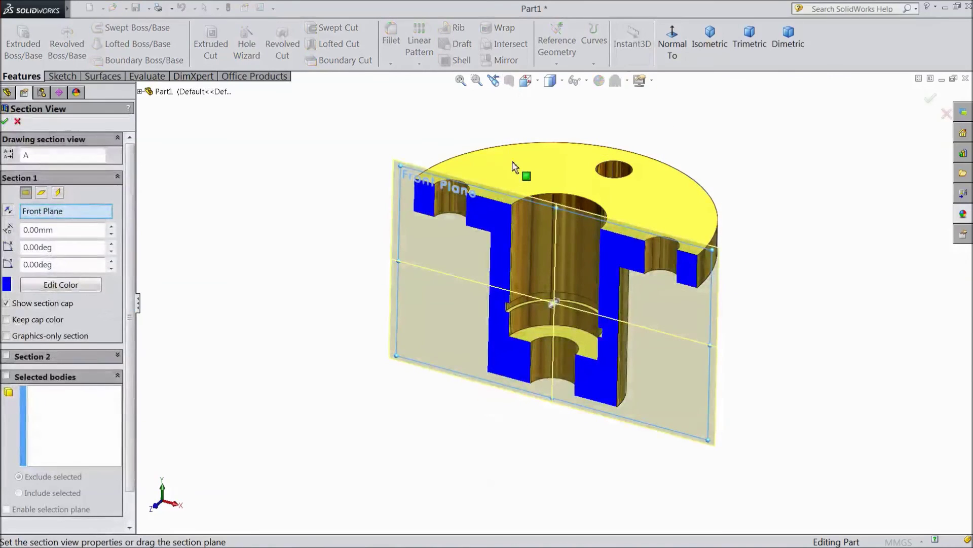
left_click(676, 42)
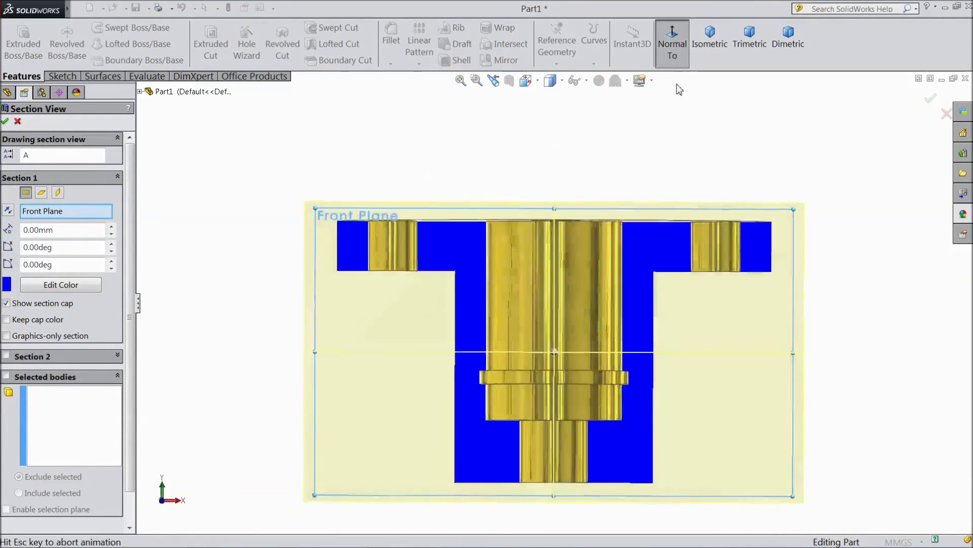
left_click(6, 122)
mouse_move(327, 185)
middle_mouse_down()
mouse_move(332, 204)
mouse_move(401, 169)
mouse_move(343, 231)
middle_mouse_up()
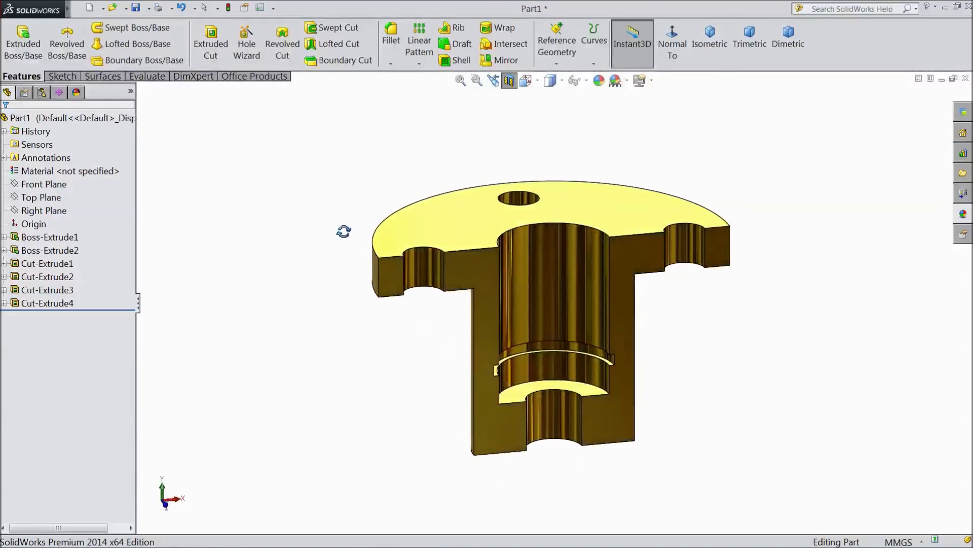
left_click(509, 81)
mouse_move(497, 141)
middle_mouse_down()
mouse_move(437, 168)
mouse_move(537, 229)
mouse_move(609, 223)
mouse_move(632, 156)
mouse_move(634, 168)
mouse_move(567, 258)
mouse_move(376, 282)
mouse_move(269, 254)
mouse_move(317, 289)
mouse_move(398, 305)
mouse_move(476, 257)
middle_mouse_up()
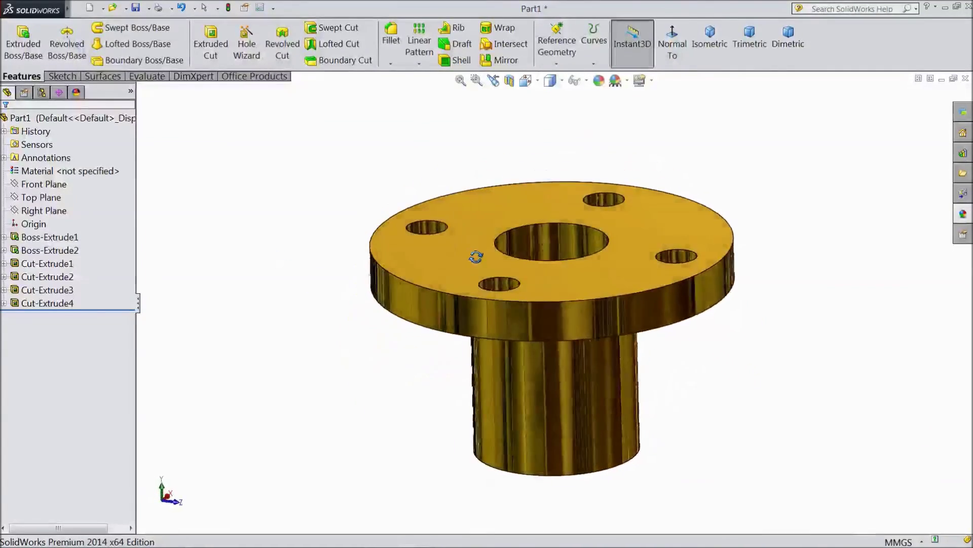